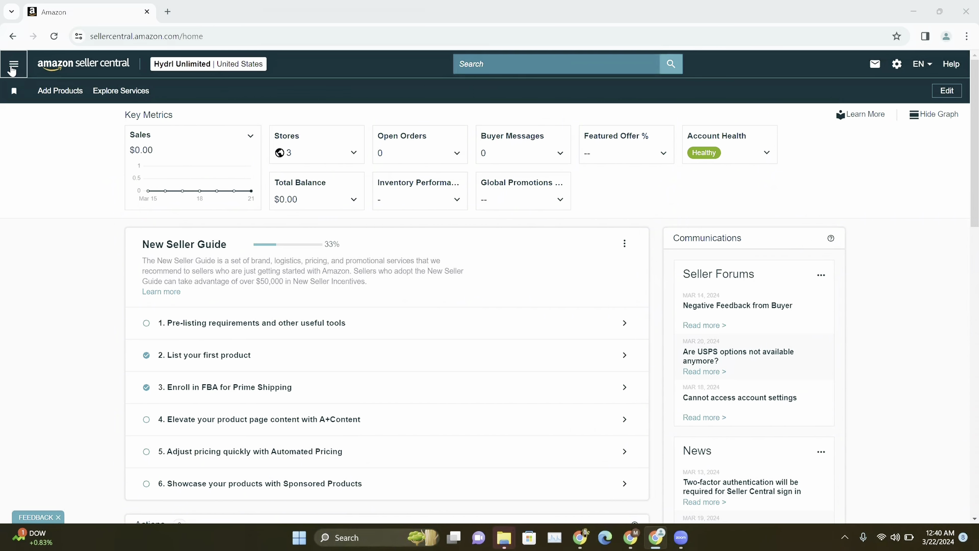
# Step: Open the Manage Inventory page listing all products in the seller account
pyautogui.click(12, 68)
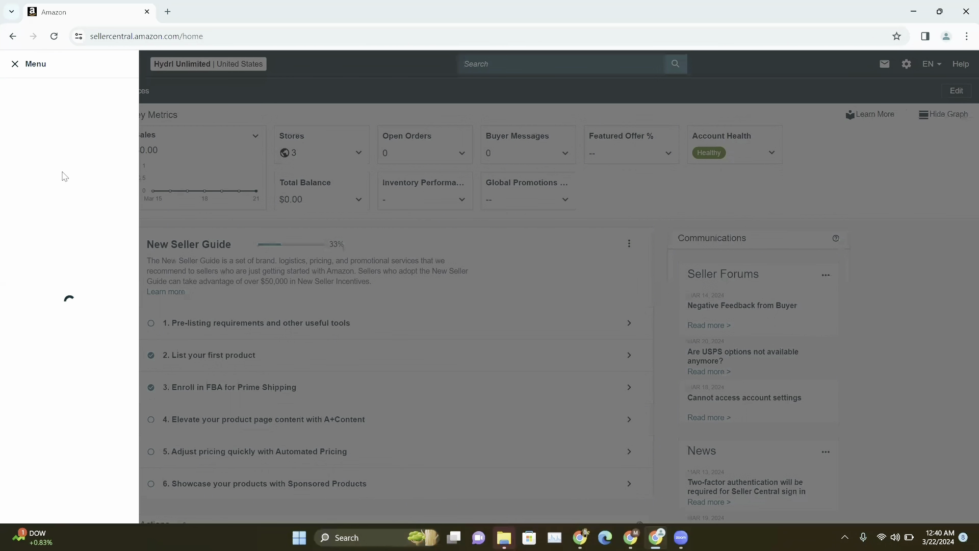
pyautogui.moveTo(63, 176)
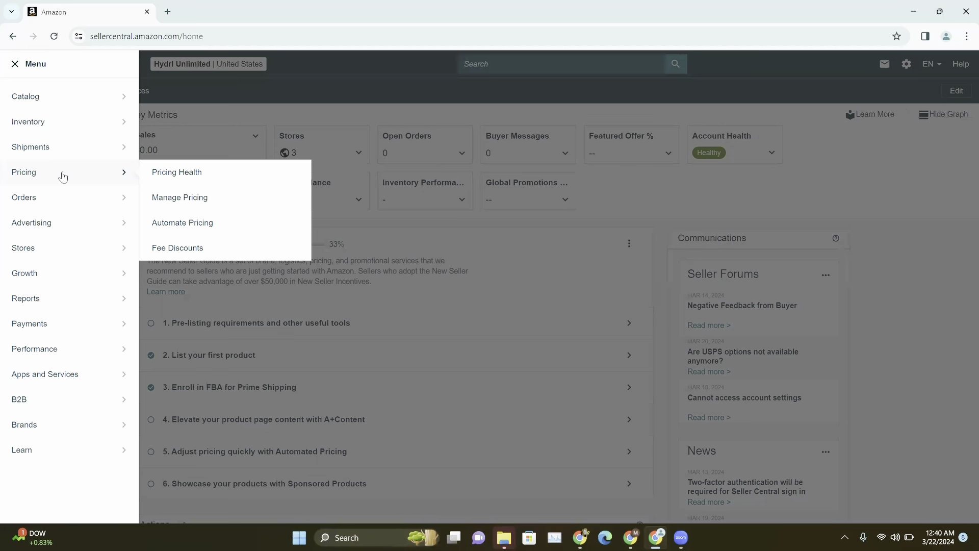
pyautogui.moveTo(65, 125)
pyautogui.click(177, 124)
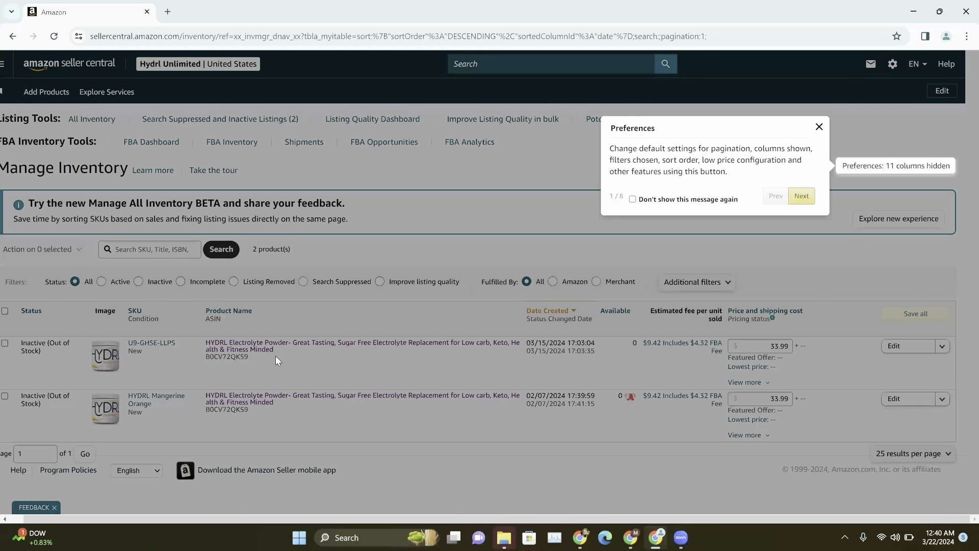
# Step: Dismiss the Preferences tip and start Send/Replenish Inventory for SKU U9-GHSE-LLPS
pyautogui.click(277, 361)
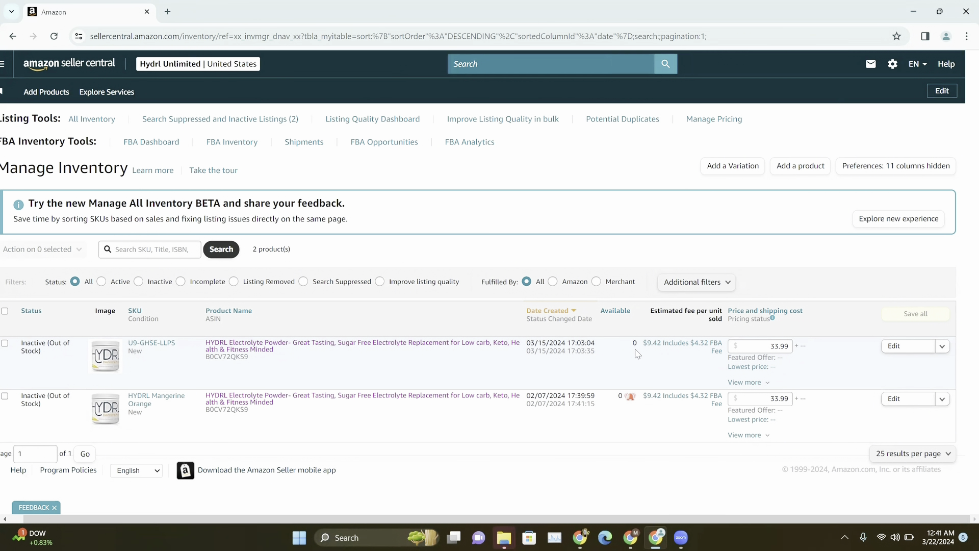
pyautogui.click(942, 346)
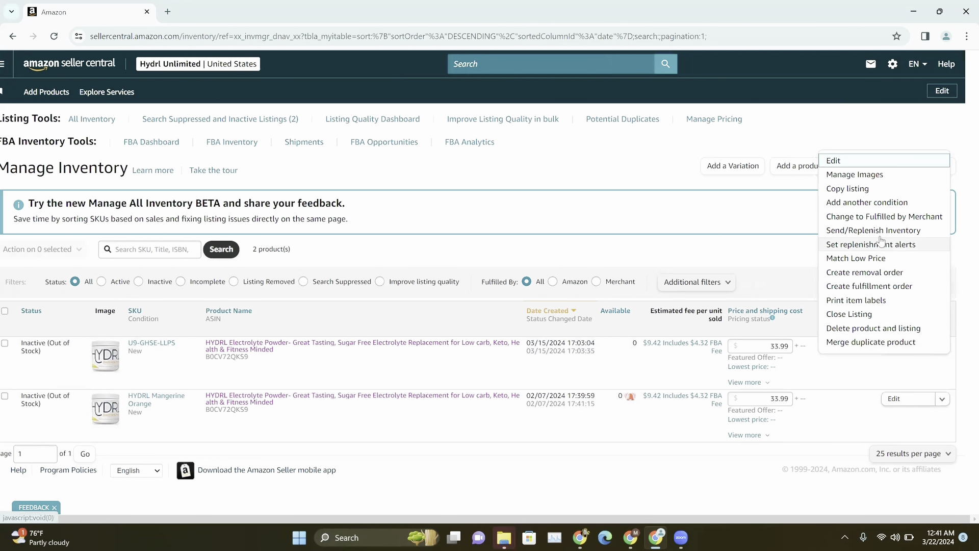
pyautogui.click(877, 232)
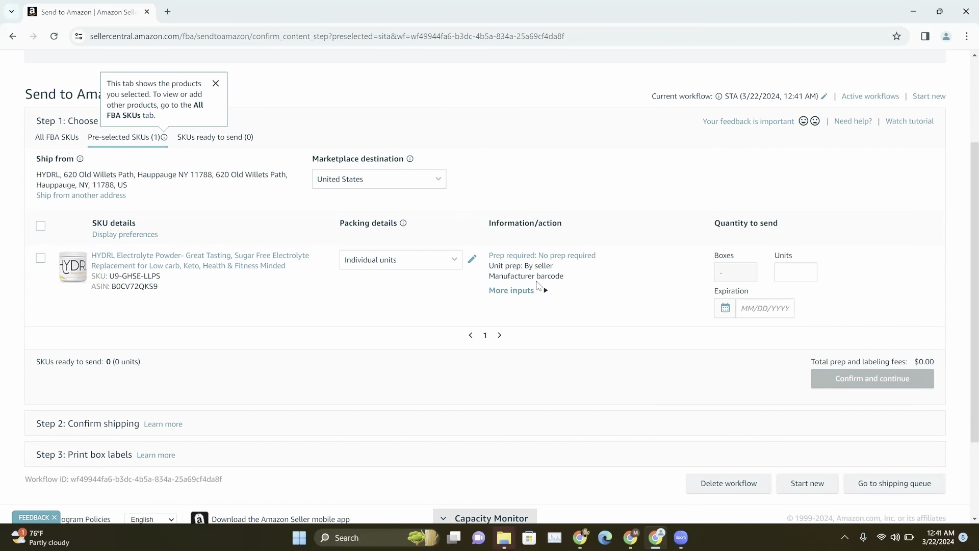
# Step: Set the quantity to send for the HYDRL Electrolyte Powder to 1296 units
pyautogui.click(789, 269)
pyautogui.write('12')
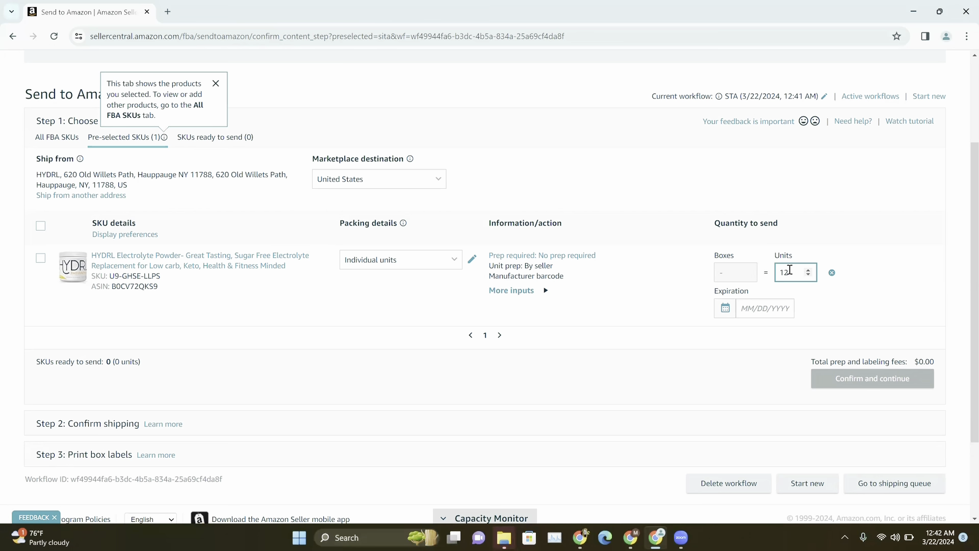
pyautogui.write('96')
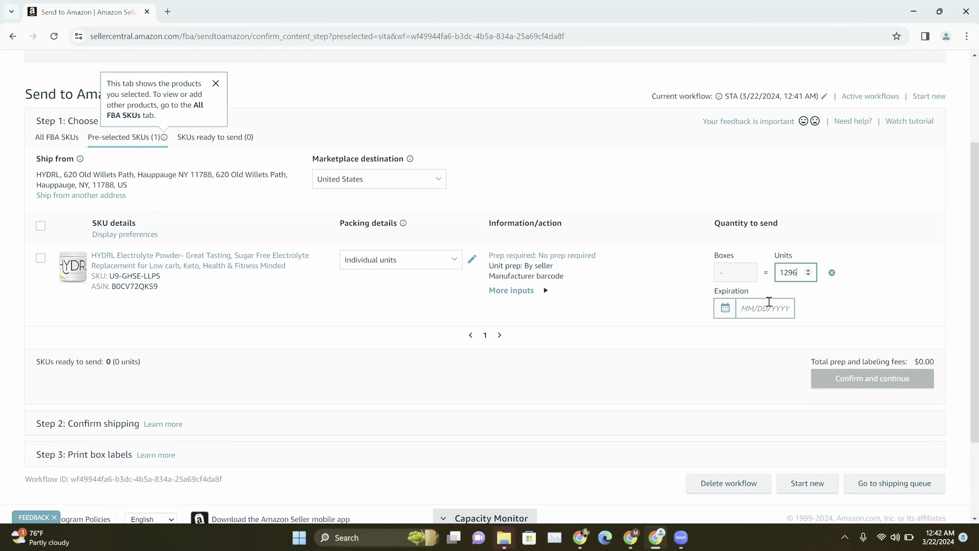
# Step: Set the expiration date of the HYDRL Electrolyte Powder units to 3/17/2027
pyautogui.click(764, 308)
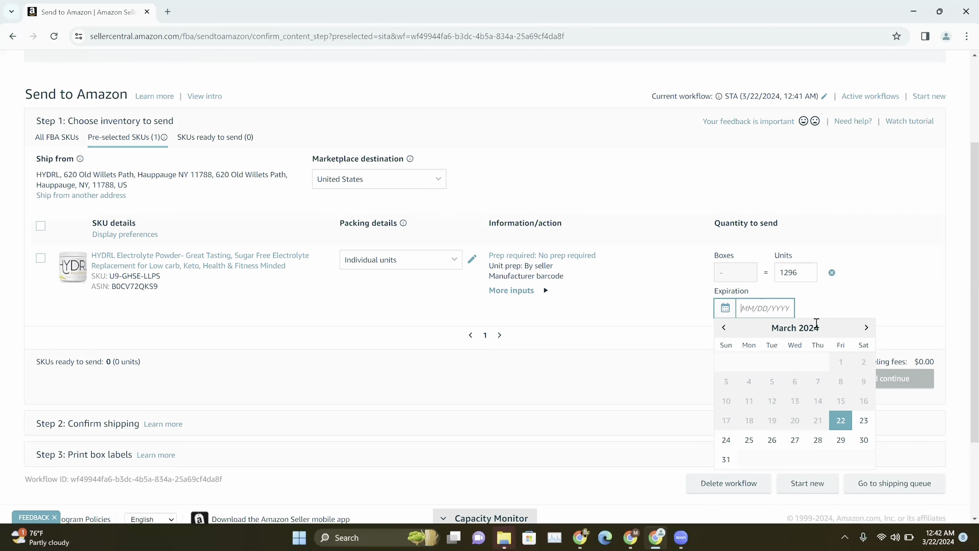
pyautogui.click(865, 327)
pyautogui.doubleClick(865, 327)
pyautogui.click(865, 327)
pyautogui.doubleClick(865, 327)
pyautogui.click(865, 327)
pyautogui.doubleClick(865, 327)
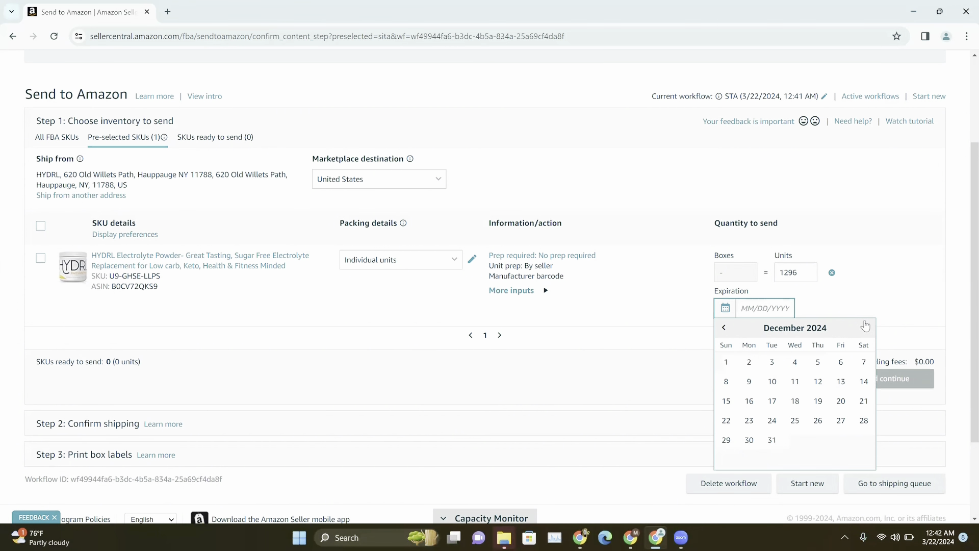
pyautogui.doubleClick(865, 327)
pyautogui.doubleClick(865, 327)
pyautogui.doubleClick(866, 327)
pyautogui.doubleClick(865, 327)
pyautogui.click(865, 326)
pyautogui.doubleClick(865, 327)
pyautogui.click(865, 327)
pyautogui.doubleClick(866, 327)
pyautogui.doubleClick(865, 327)
pyautogui.click(865, 327)
pyautogui.doubleClick(865, 327)
pyautogui.click(865, 327)
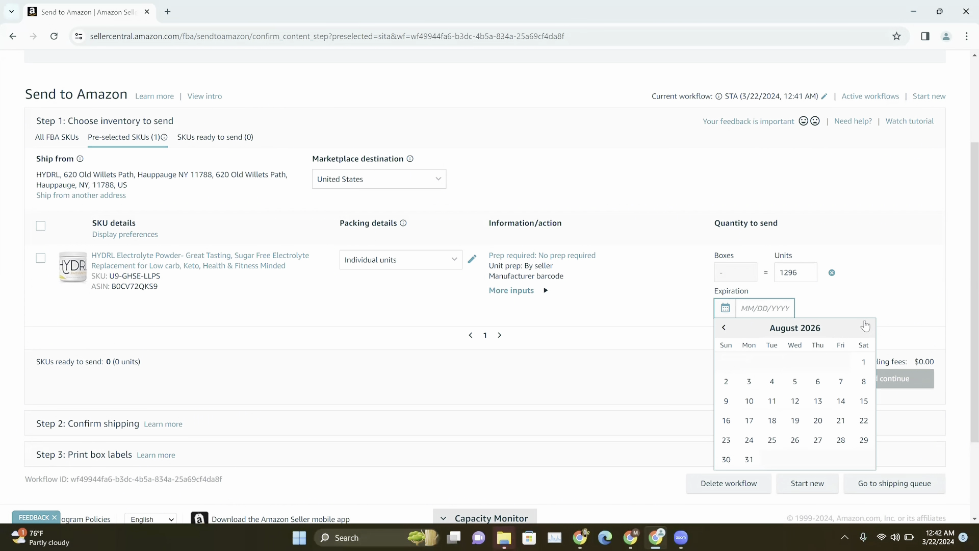
pyautogui.click(865, 327)
pyautogui.click(865, 326)
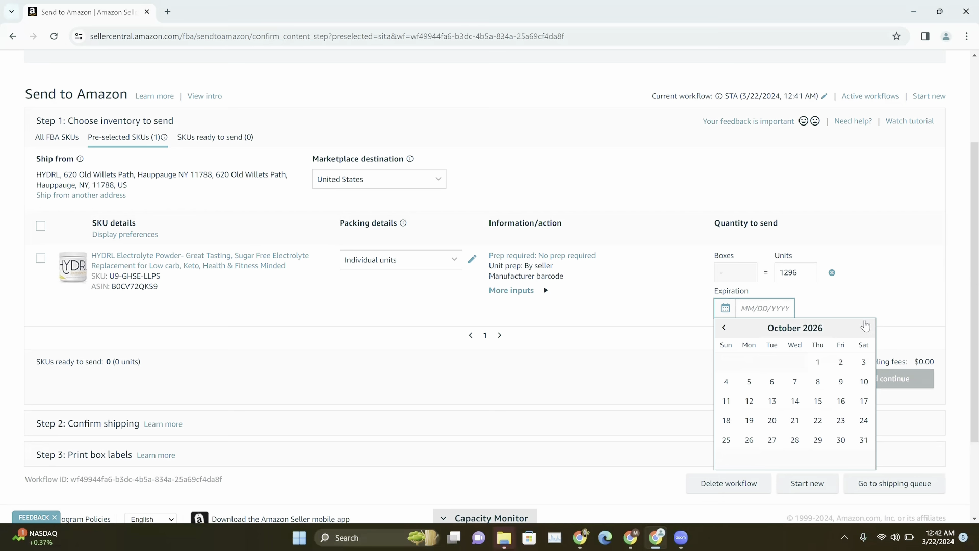
pyautogui.click(865, 327)
pyautogui.click(865, 327)
pyautogui.click(865, 326)
pyautogui.click(865, 327)
pyautogui.click(865, 327)
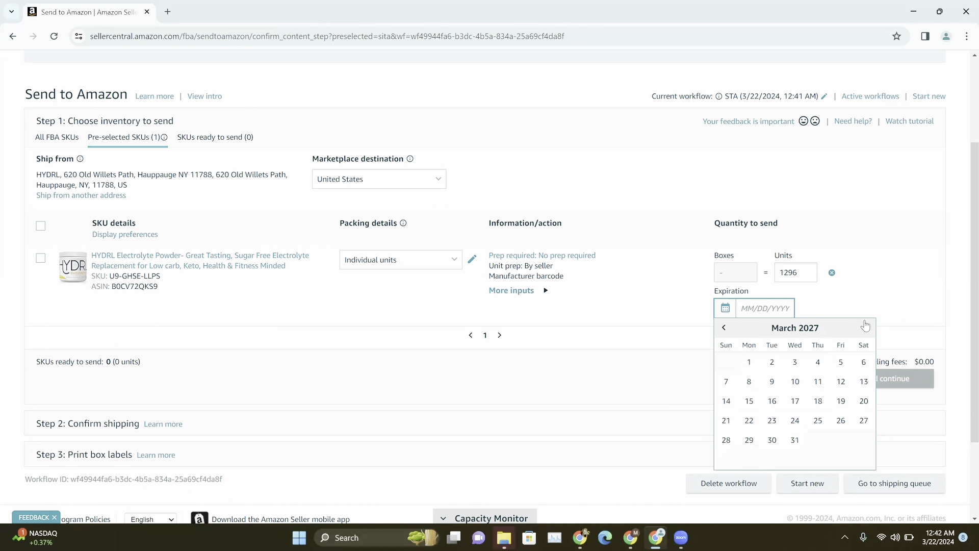
pyautogui.click(866, 327)
pyautogui.click(723, 328)
pyautogui.click(795, 401)
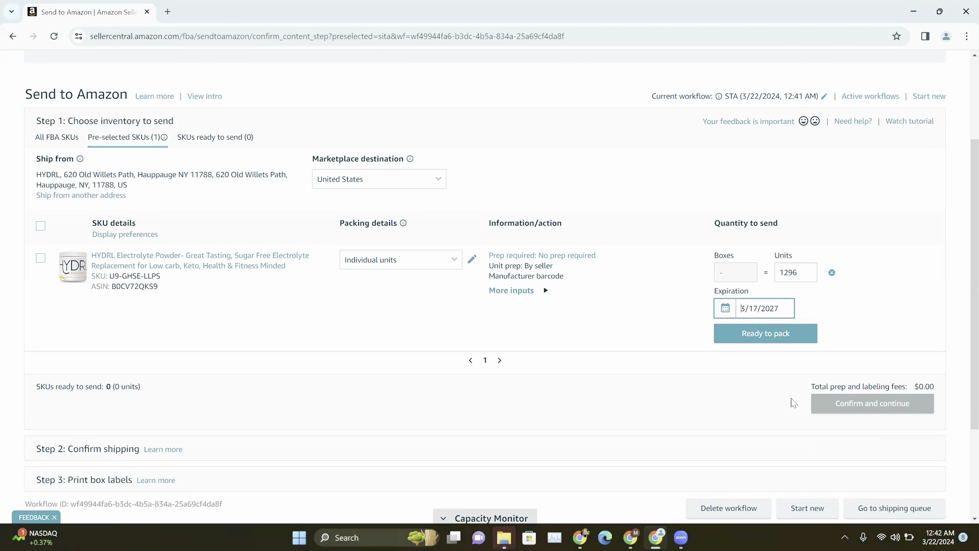
# Step: Mark the SKU as ready to pack and continue to packing individual units
pyautogui.click(758, 334)
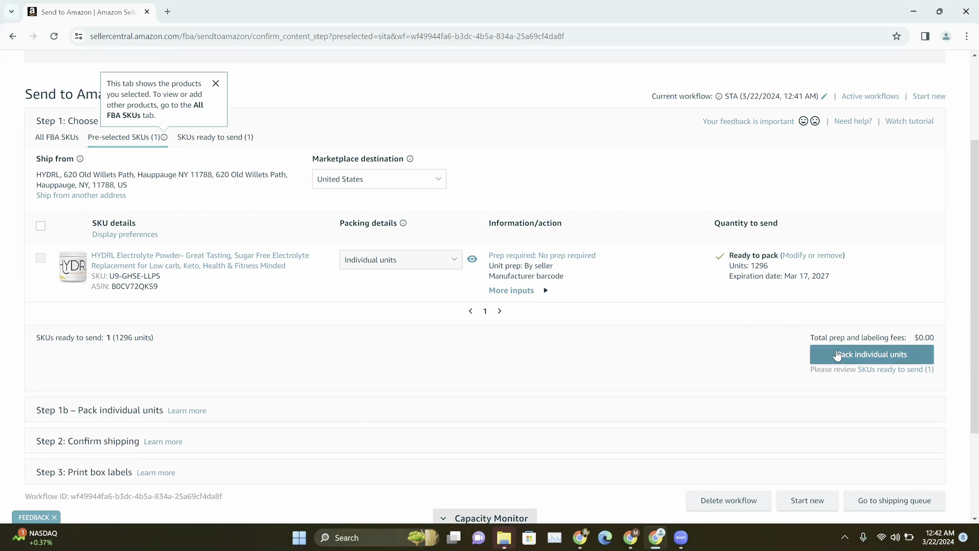
pyautogui.click(861, 355)
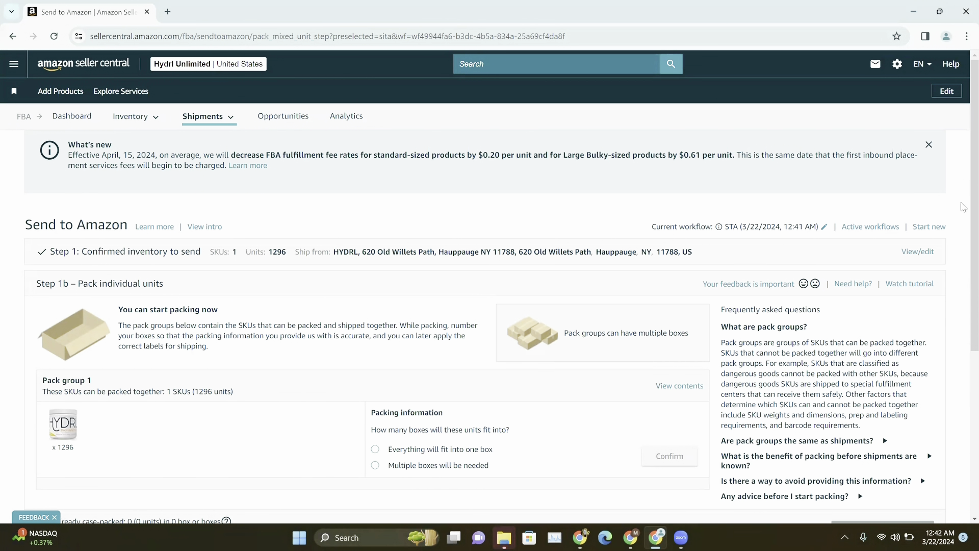
# Step: Specify that multiple boxes will be needed for Pack group 1 and confirm the choice
pyautogui.scroll(-3, 963, 255)
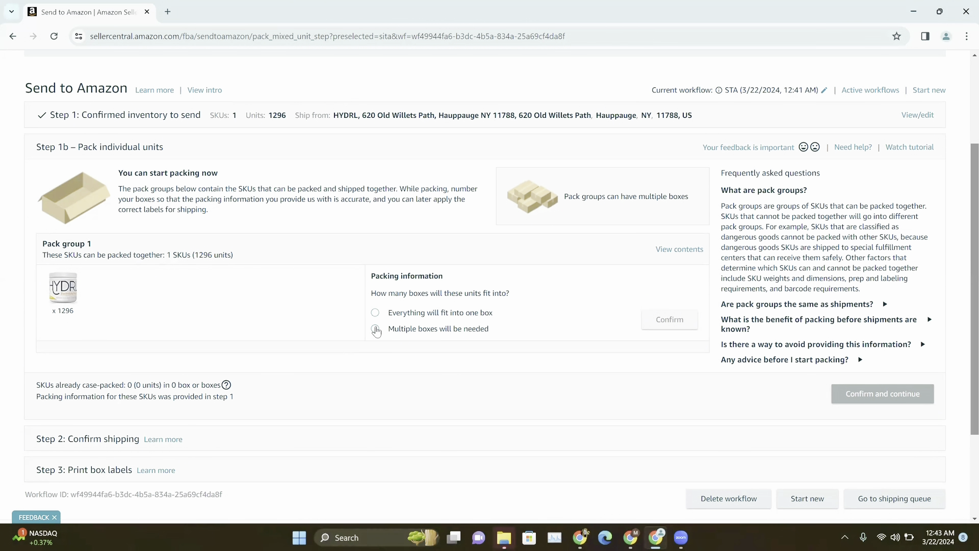
pyautogui.click(375, 328)
pyautogui.click(653, 321)
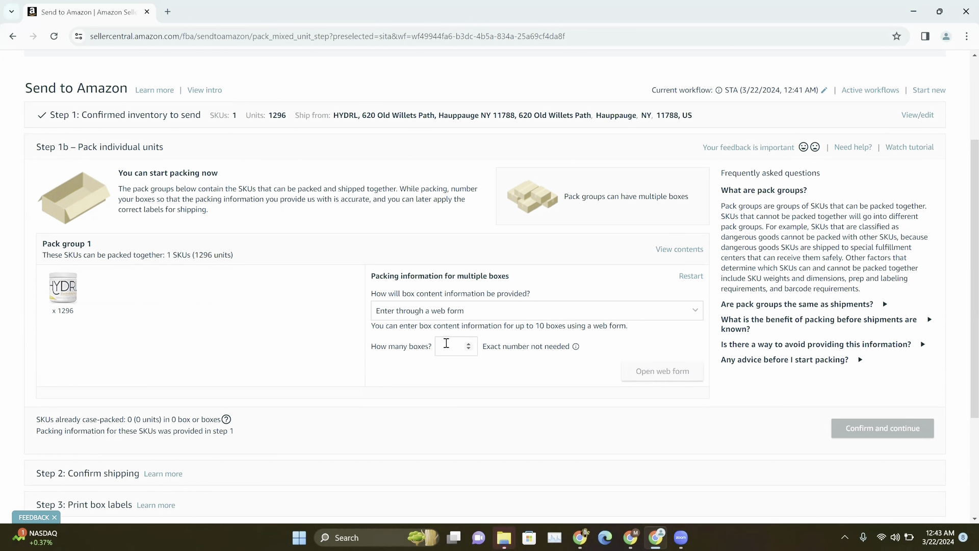
# Step: Choose Excel file upload for the box contents, set 108 boxes, and generate and download the packing template
pyautogui.click(446, 343)
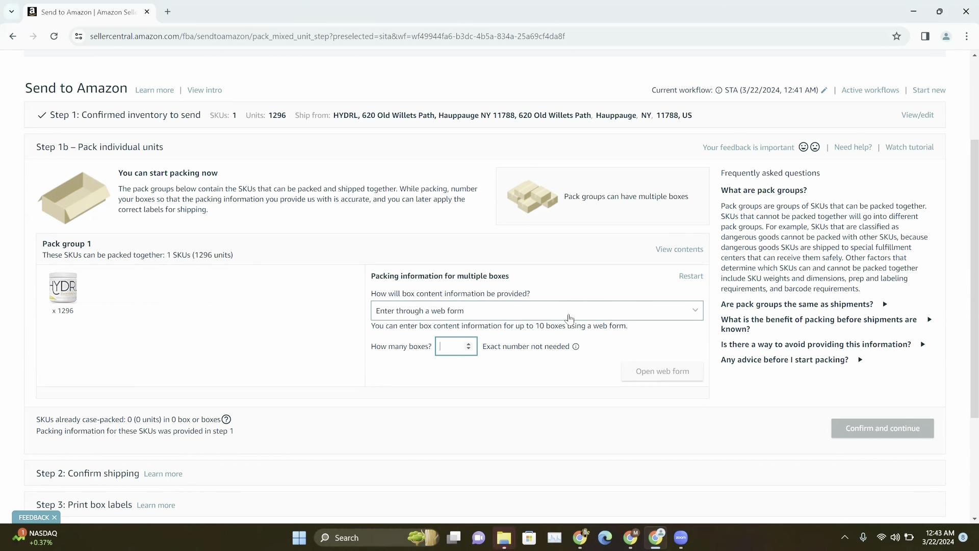
pyautogui.write('5')
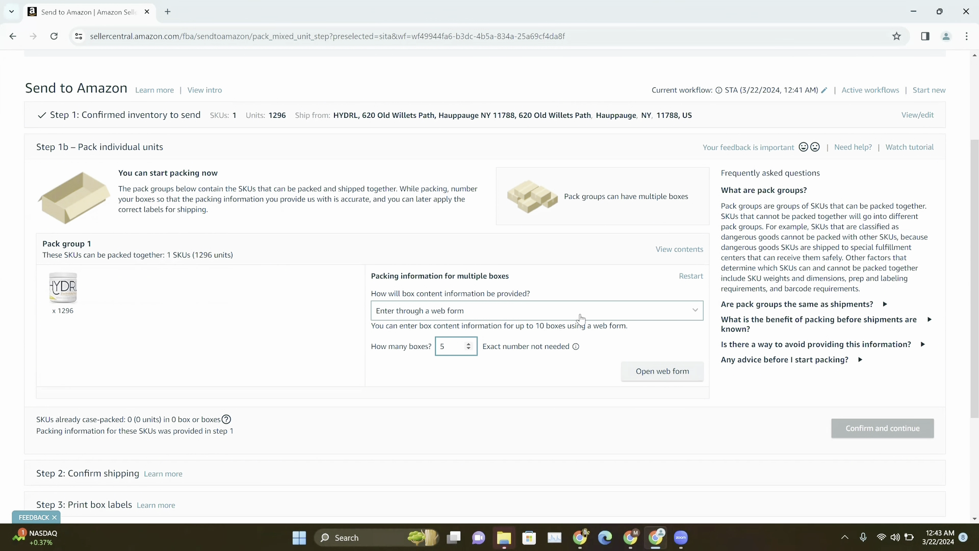
pyautogui.click(575, 315)
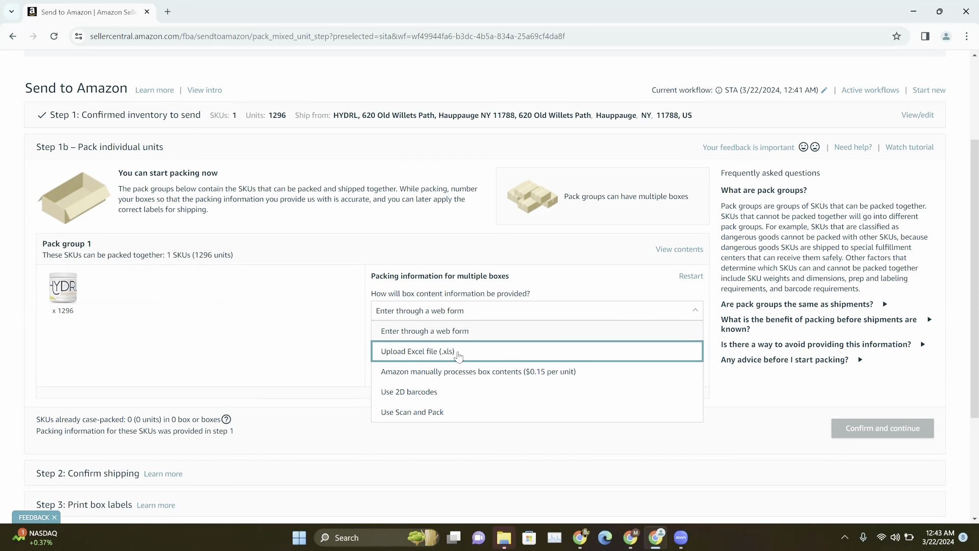
pyautogui.click(505, 351)
pyautogui.click(449, 348)
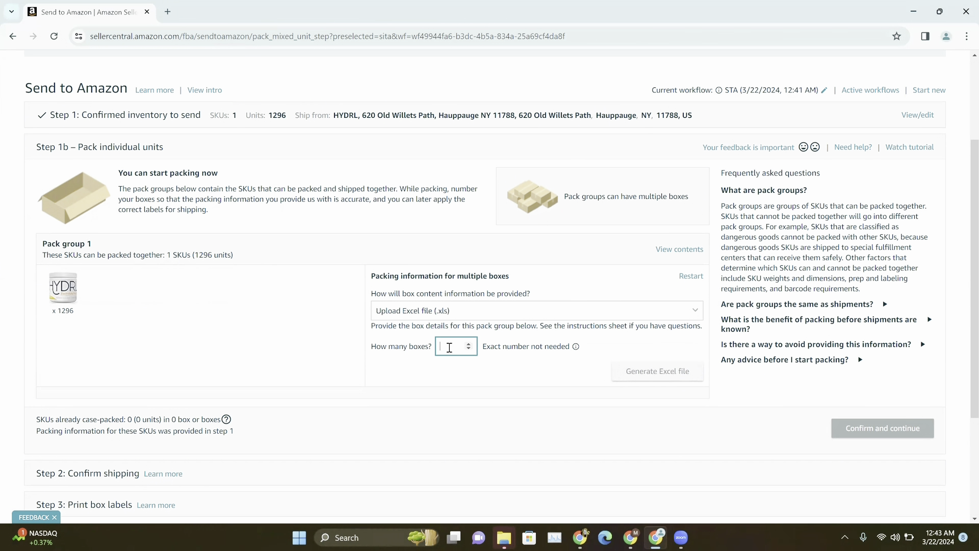
pyautogui.write('108')
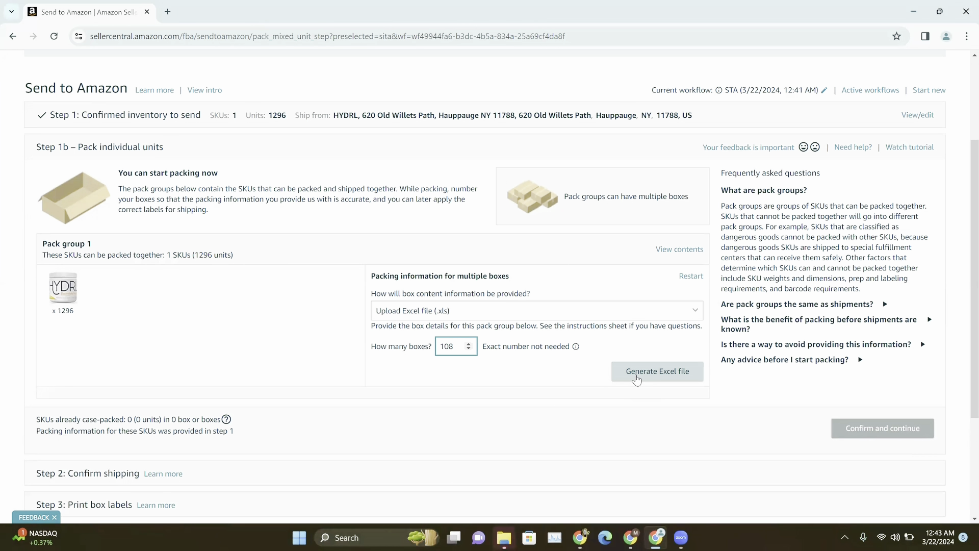
pyautogui.click(636, 378)
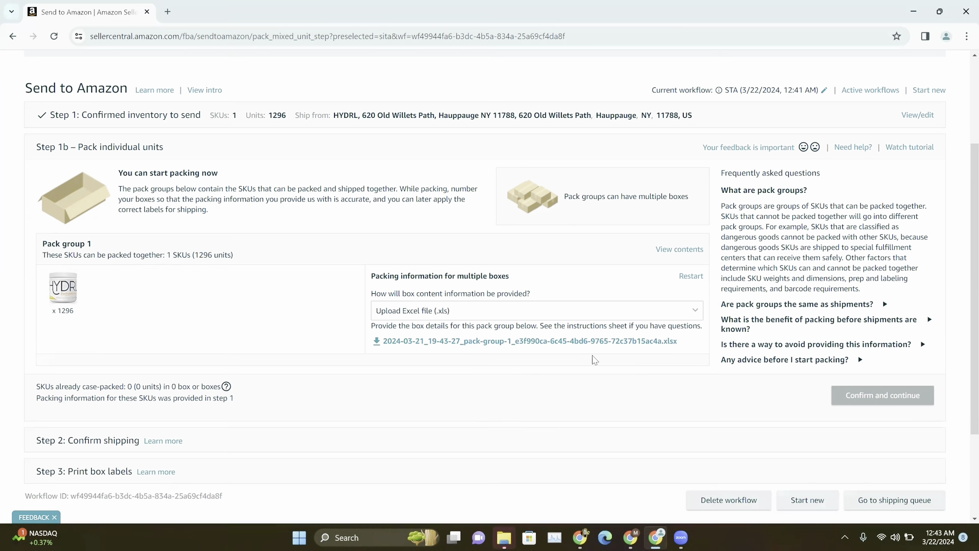
pyautogui.click(566, 345)
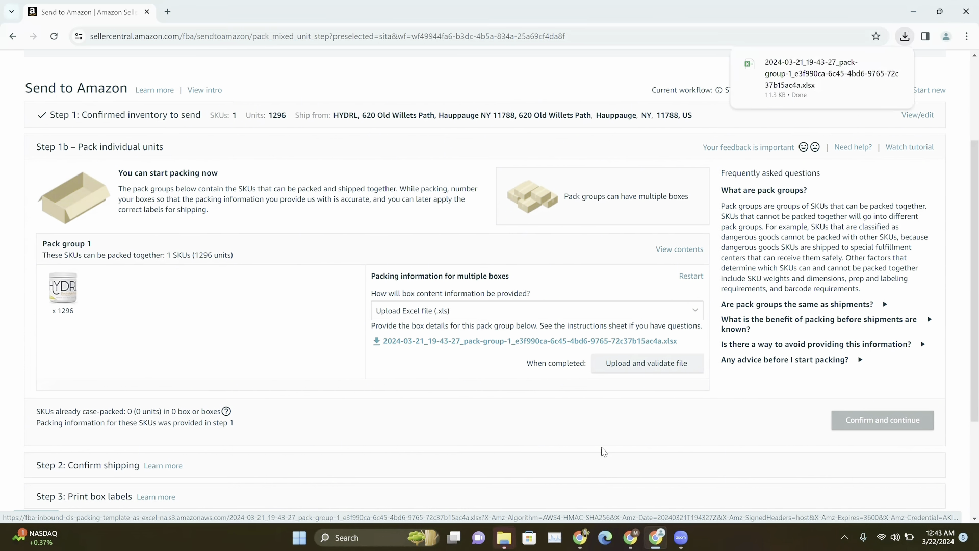
# Step: Open the newly downloaded pack group workbook from the Downloads folder and enable editing
pyautogui.moveTo(503, 537)
pyautogui.click(614, 442)
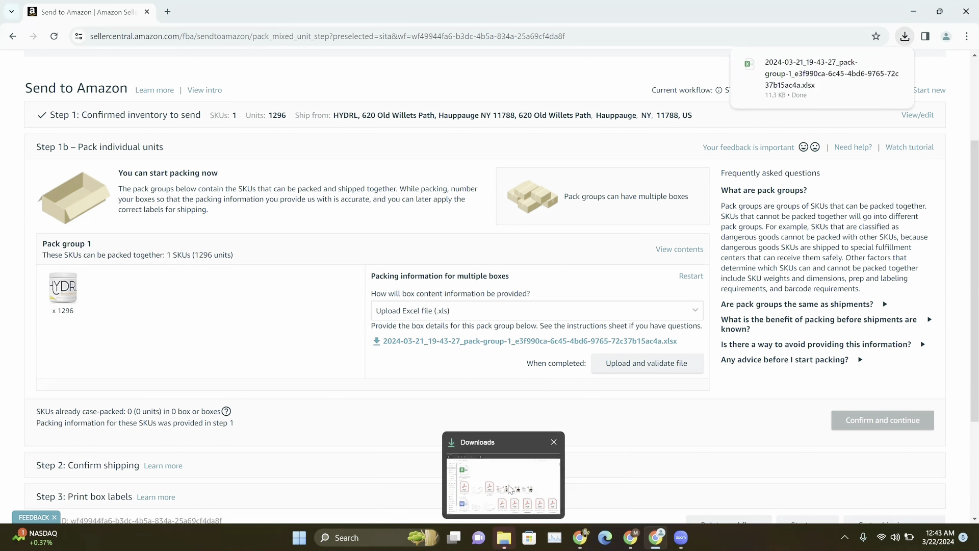
pyautogui.click(510, 486)
pyautogui.click(152, 181)
pyautogui.doubleClick(152, 181)
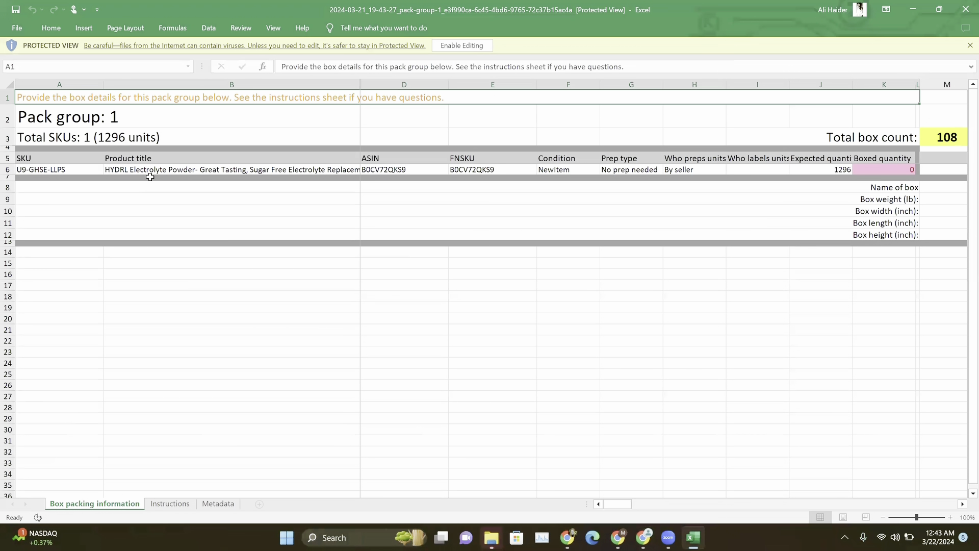
pyautogui.click(452, 47)
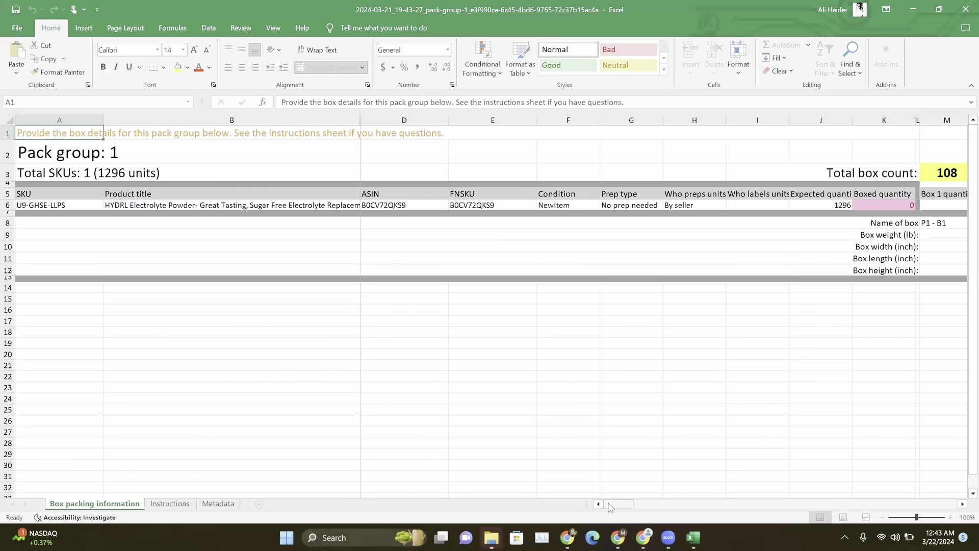
# Step: Enter 12 as the Box 1 quantity in M6 and fill it across the row through Box 108
pyautogui.moveTo(610, 507); pyautogui.dragTo(640, 510)
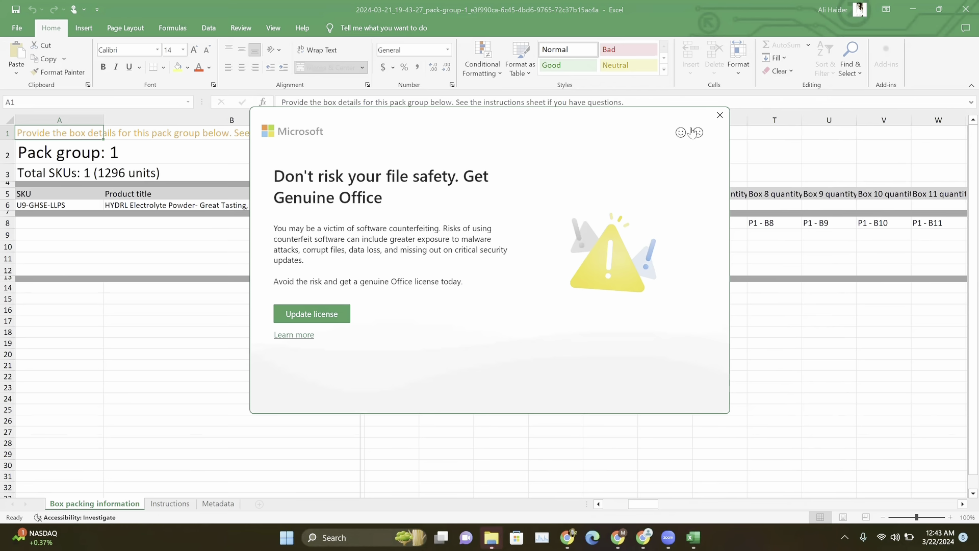
pyautogui.click(720, 115)
pyautogui.click(398, 225)
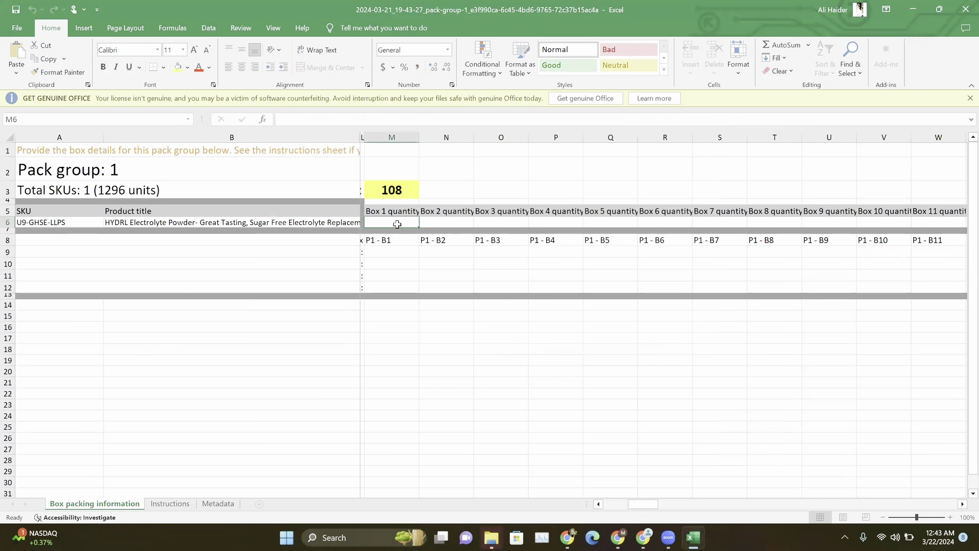
pyautogui.write('12')
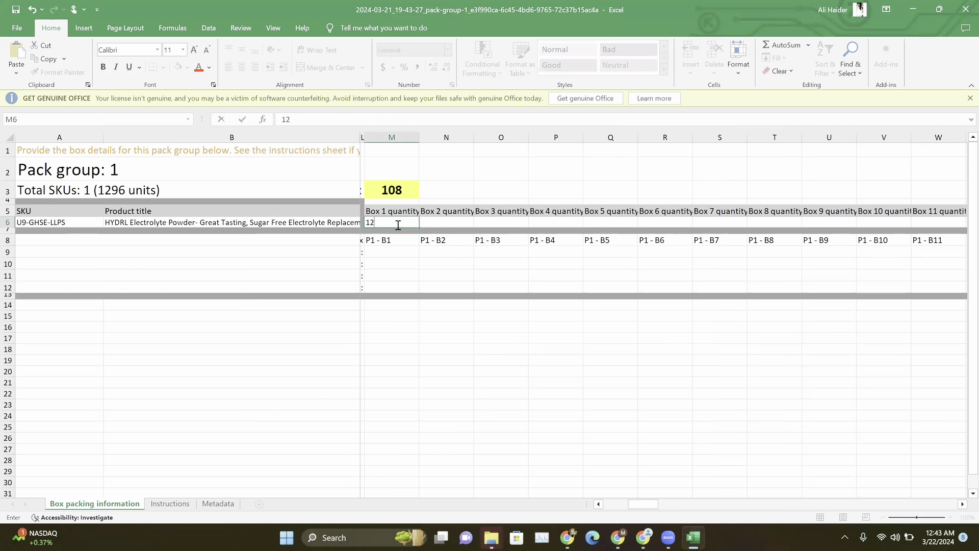
pyautogui.moveTo(419, 228); pyautogui.dragTo(624, 229)
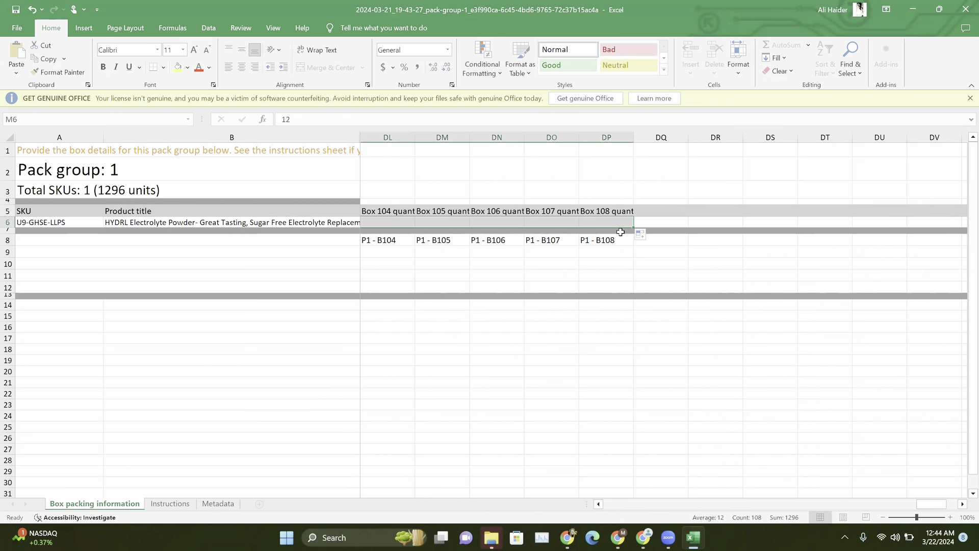
pyautogui.click(597, 305)
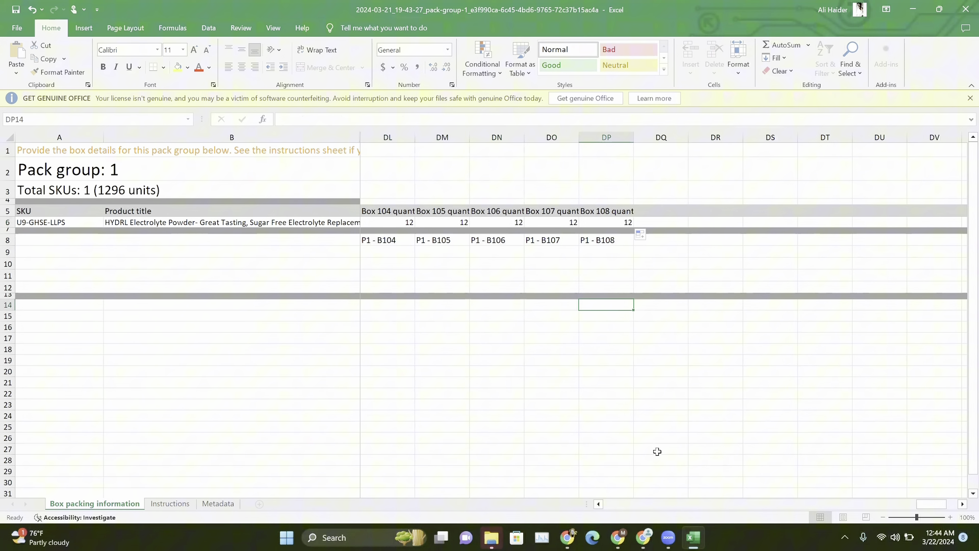
pyautogui.click(631, 504)
pyautogui.click(630, 509)
pyautogui.moveTo(770, 504); pyautogui.dragTo(604, 504)
# Step: Open the 2024-03-20_16-38-43 pack group workbook from the Downloads folder and copy Box 104's weight and dimensions in DL9:DL12
pyautogui.click(491, 537)
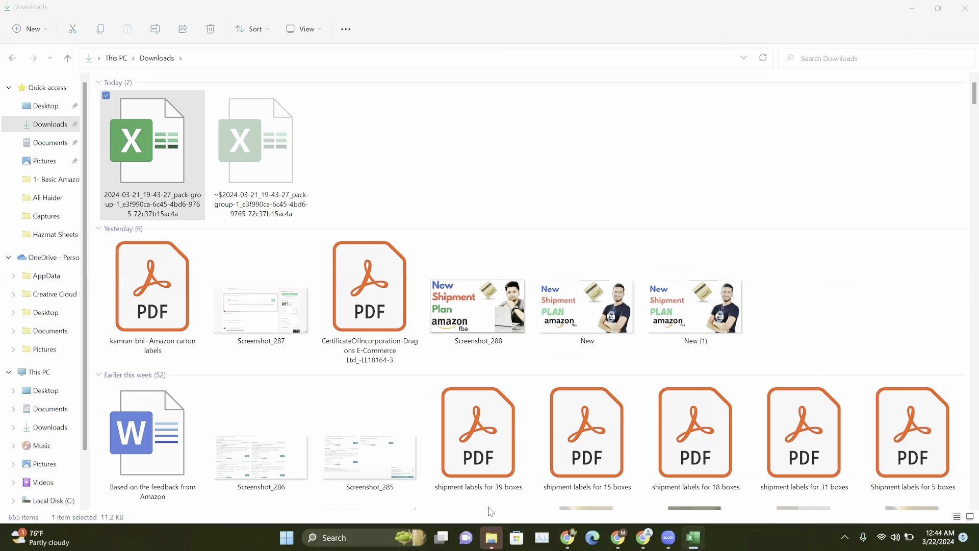
pyautogui.scroll(-5, 522, 205)
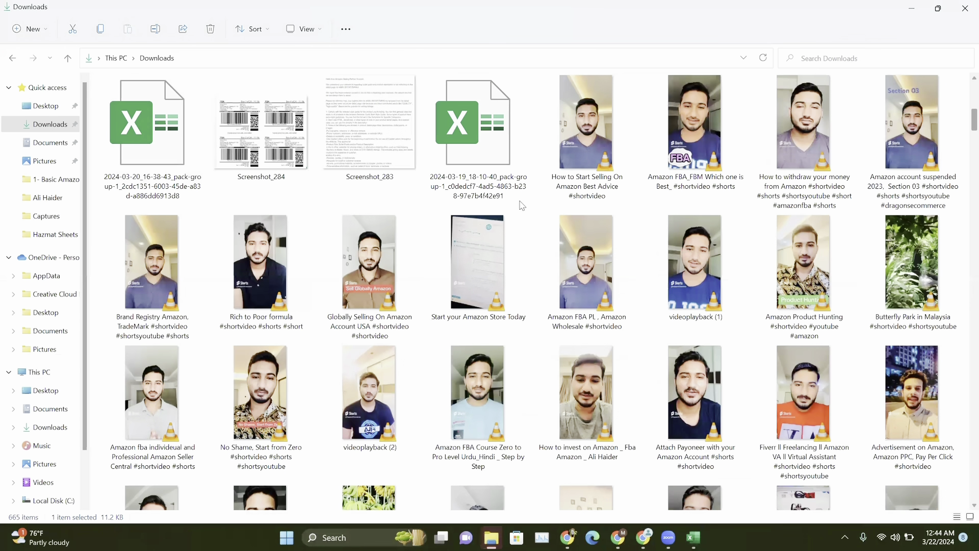
pyautogui.doubleClick(183, 157)
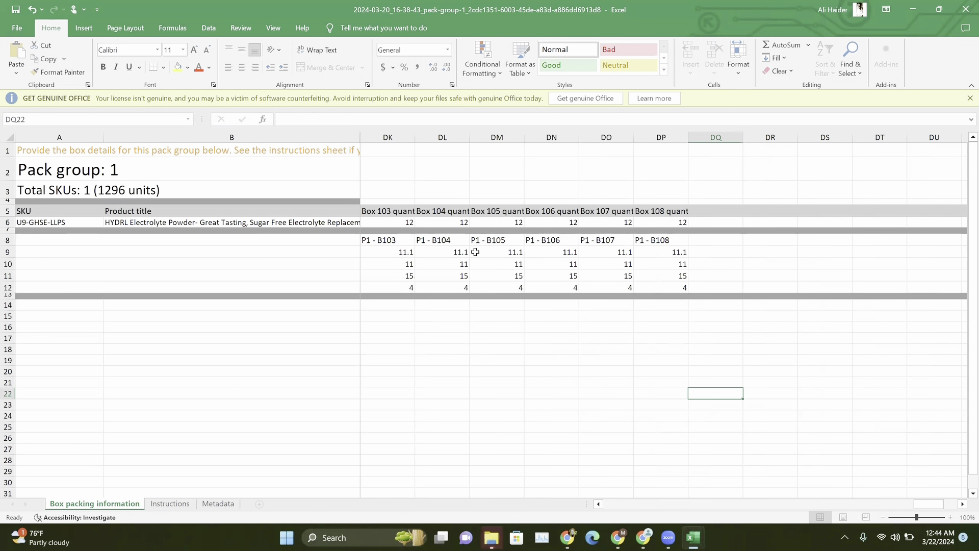
pyautogui.moveTo(448, 250); pyautogui.dragTo(452, 283)
pyautogui.rightClick(452, 279)
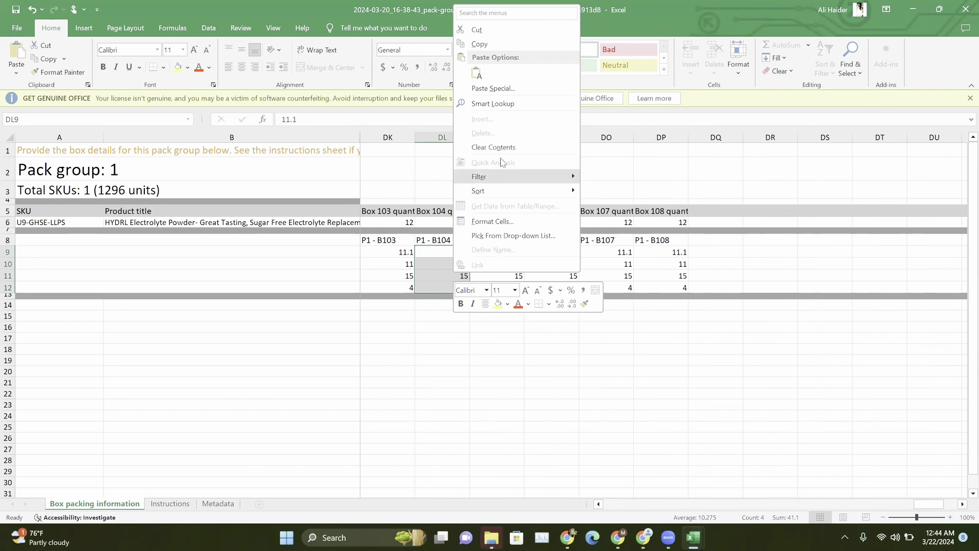
pyautogui.click(489, 45)
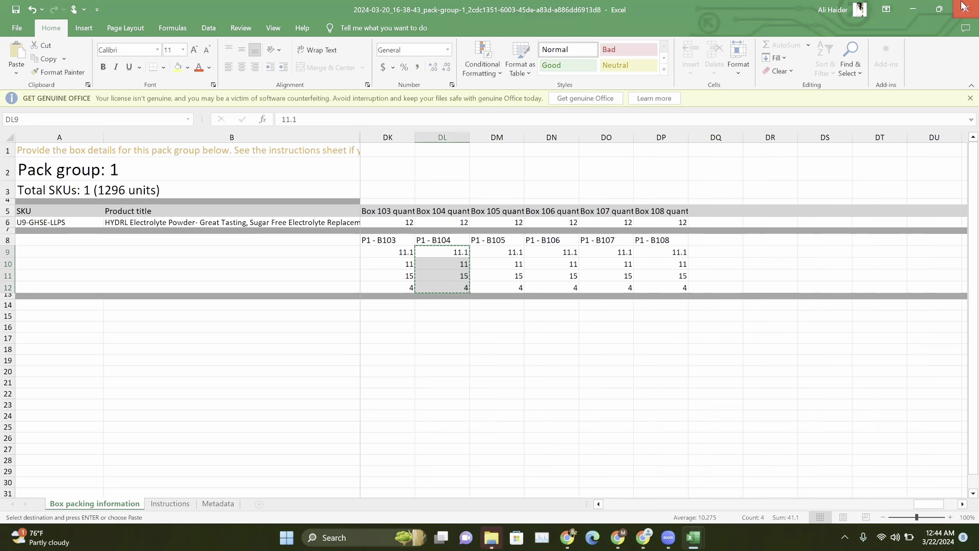
# Step: Return to the 2024-03-21_19-43-27 workbook and paste the weight 11.1 lb, width 11, length 15 and height 4 inches for Box 1, starting at M9
pyautogui.hotkey('alt', 'Tab')
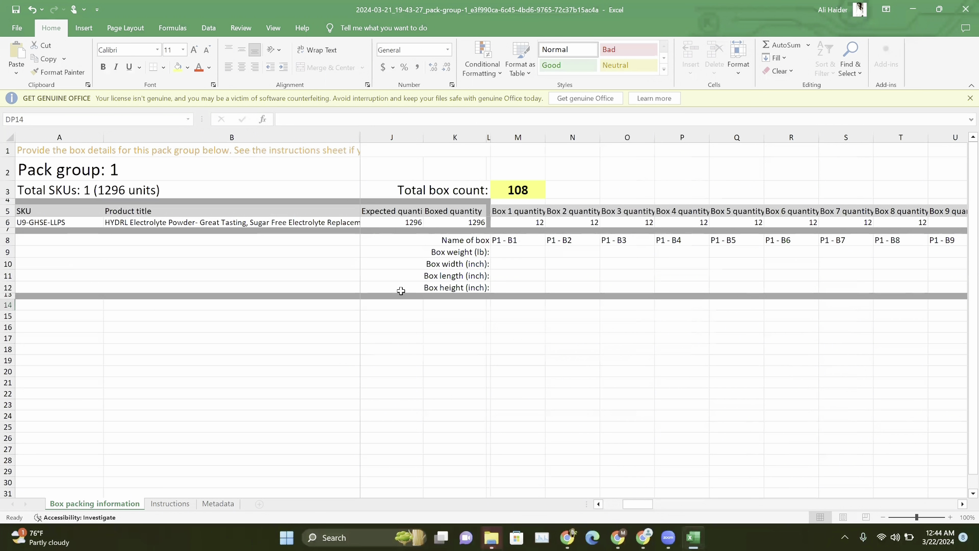
pyautogui.click(509, 253)
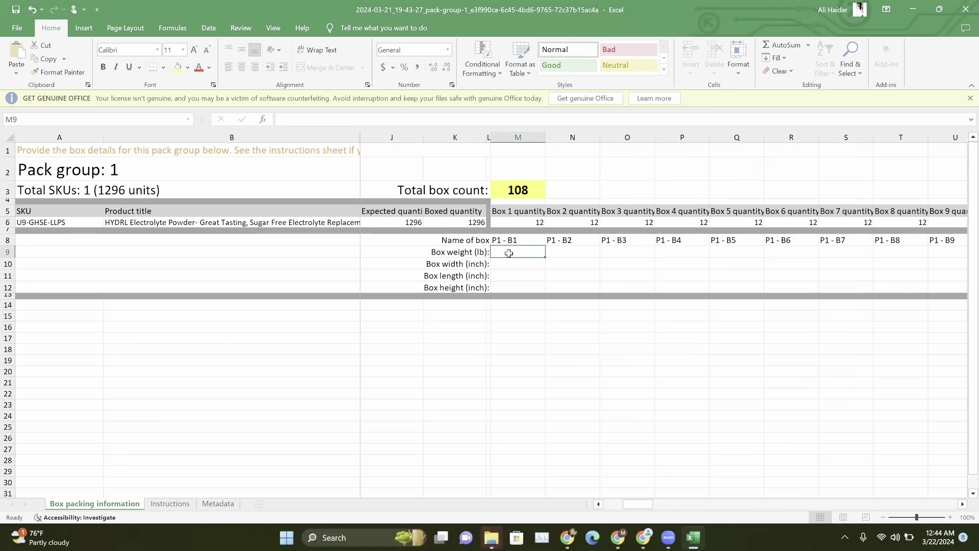
pyautogui.hotkey('ctrl', 'v')
pyautogui.click(569, 252)
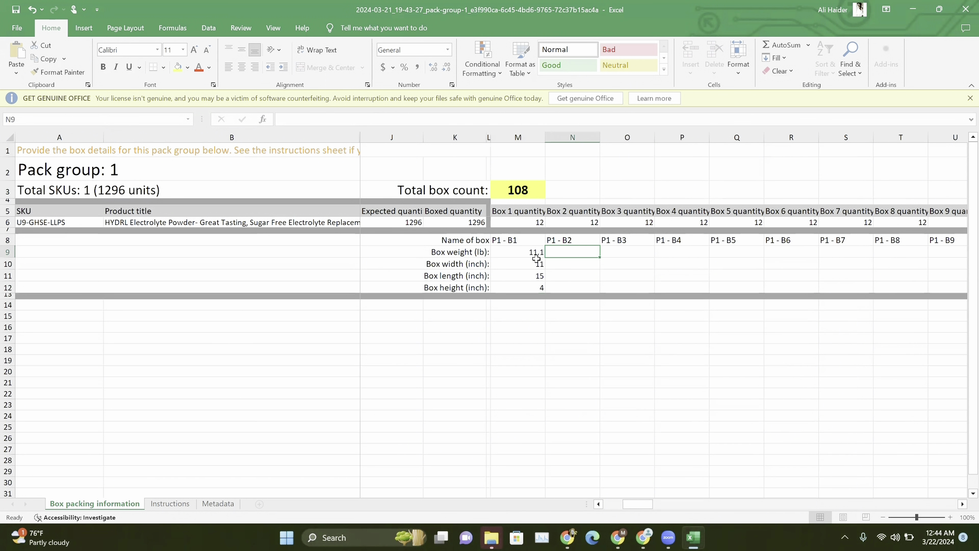
# Step: Fill the Box 1 weight and dimensions in M9:M12 across through Box 108 and save the workbook
pyautogui.moveTo(532, 253); pyautogui.dragTo(534, 287)
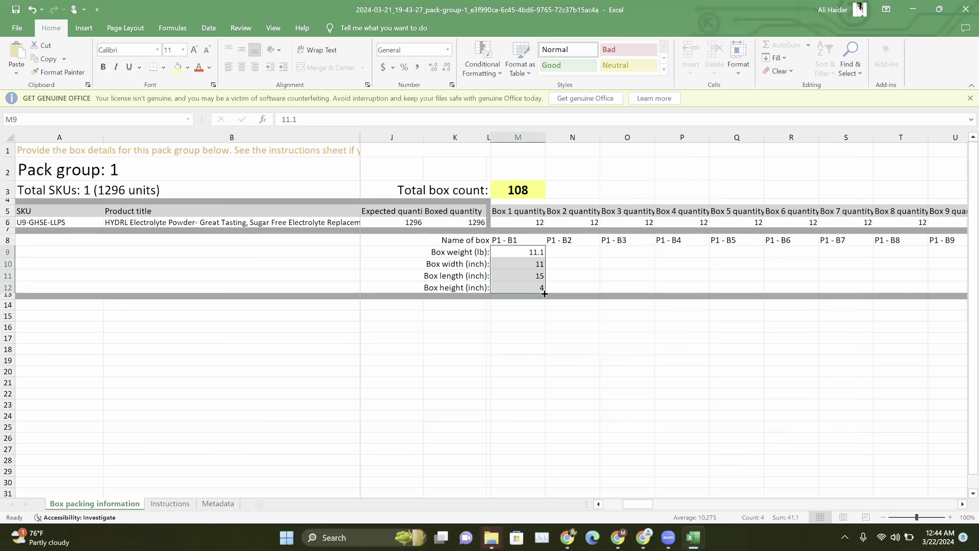
pyautogui.moveTo(545, 293); pyautogui.dragTo(742, 278)
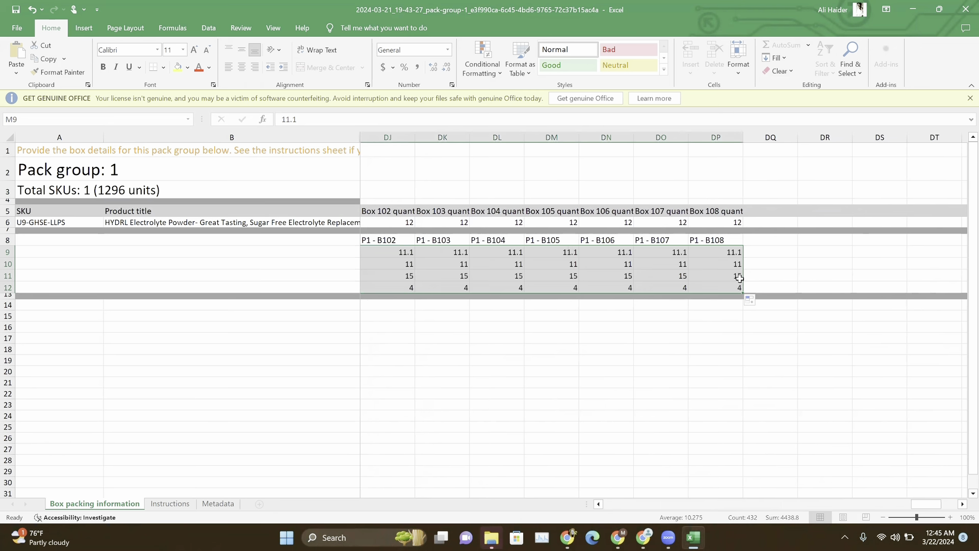
pyautogui.click(732, 381)
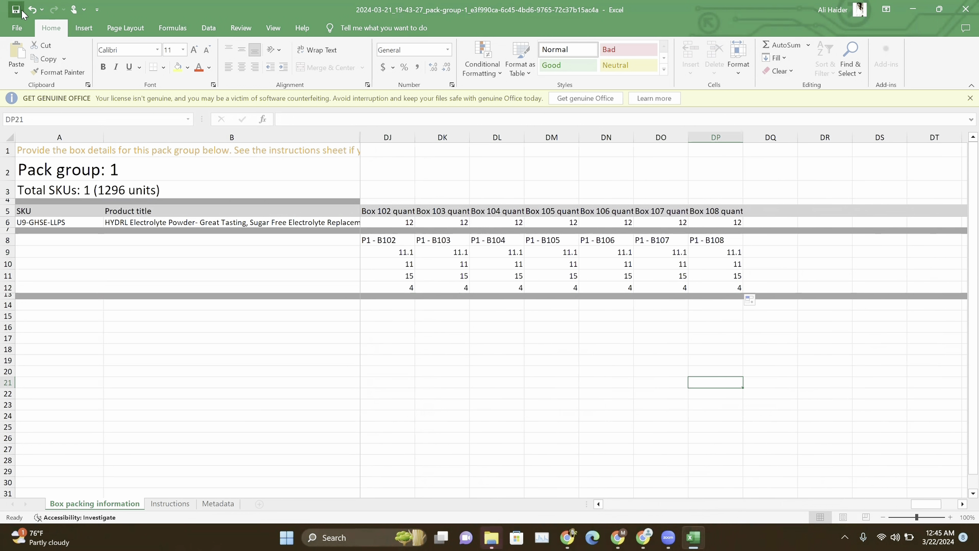
# Step: Switch to the Send to Amazon page in Chrome, upload the completed 2024-03-21_19-43-27 pack group workbook, and confirm the packing information
pyautogui.moveTo(643, 537)
pyautogui.click(590, 482)
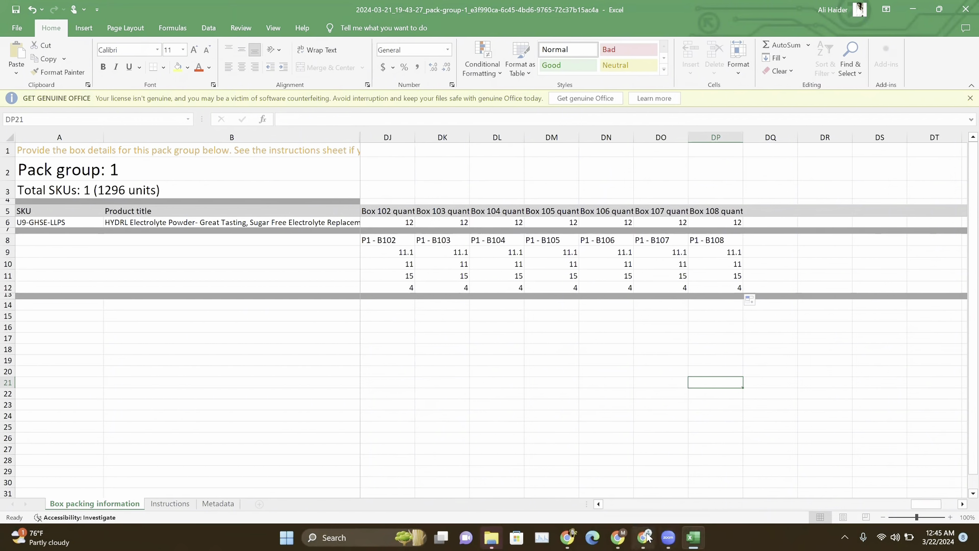
pyautogui.click(637, 370)
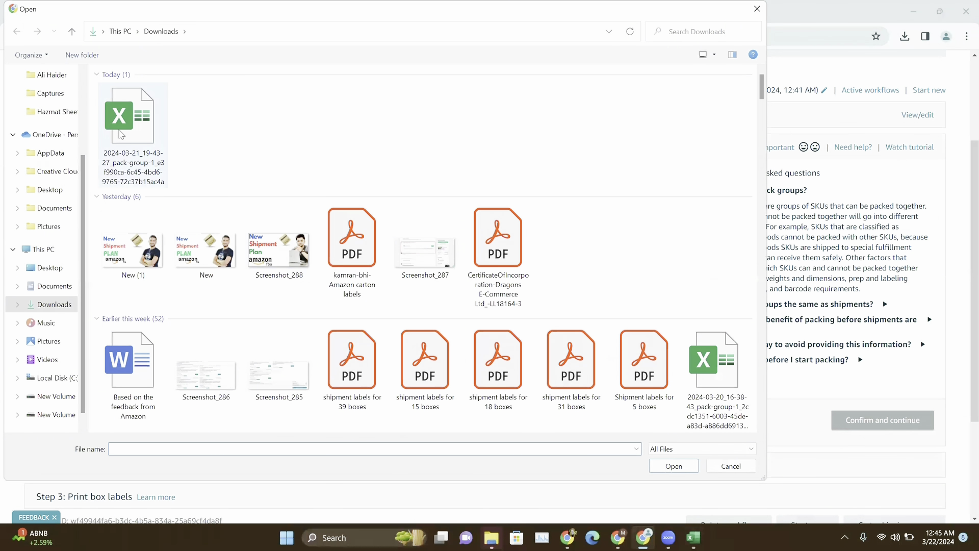
pyautogui.click(121, 134)
pyautogui.doubleClick(120, 134)
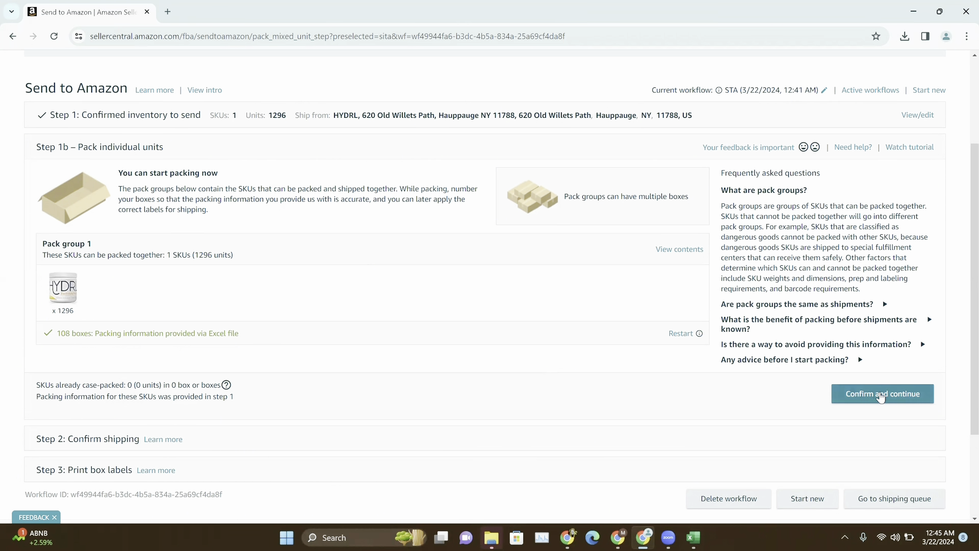
pyautogui.click(881, 397)
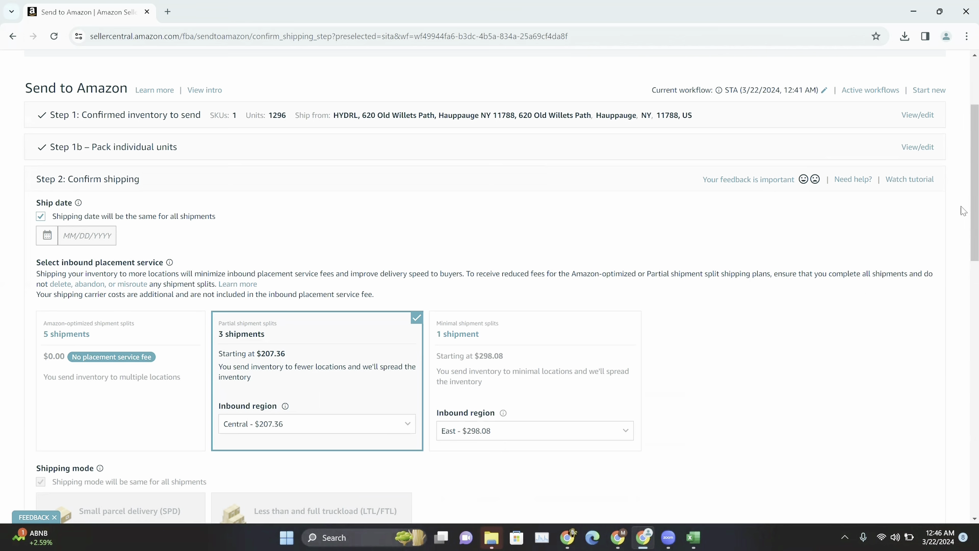
# Step: Review the proposed shipments and set the ship date for all shipments to 3/28/2024
pyautogui.scroll(-2, 963, 211)
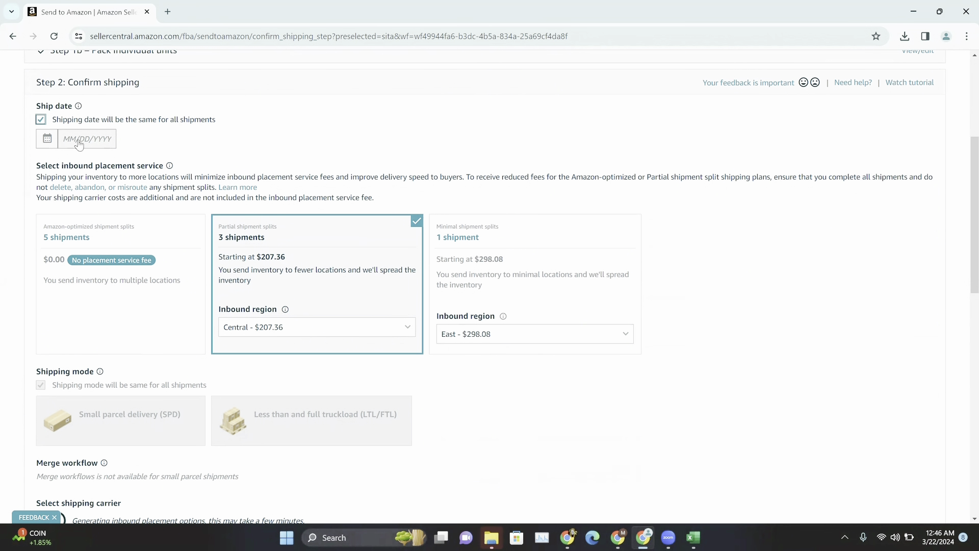
pyautogui.scroll(-8, 21, 163)
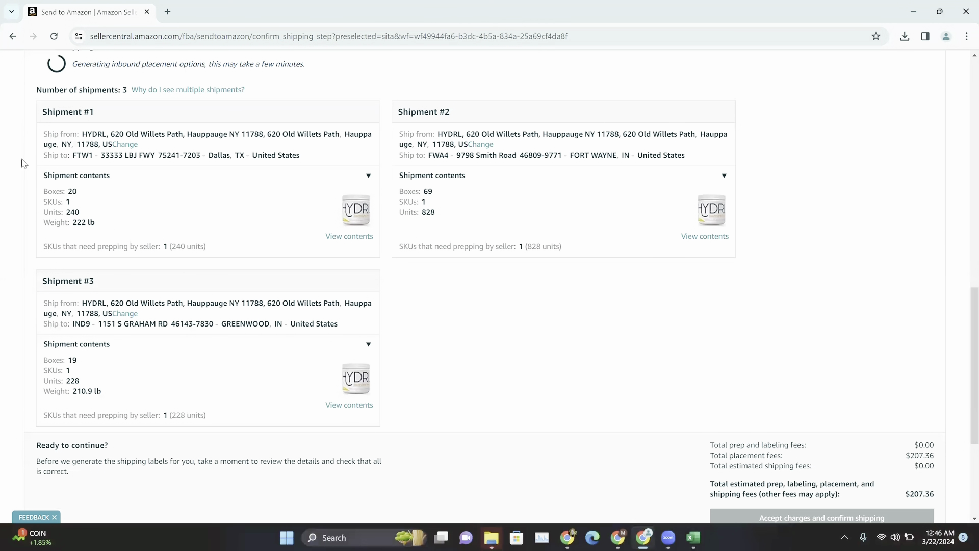
pyautogui.scroll(8, 21, 163)
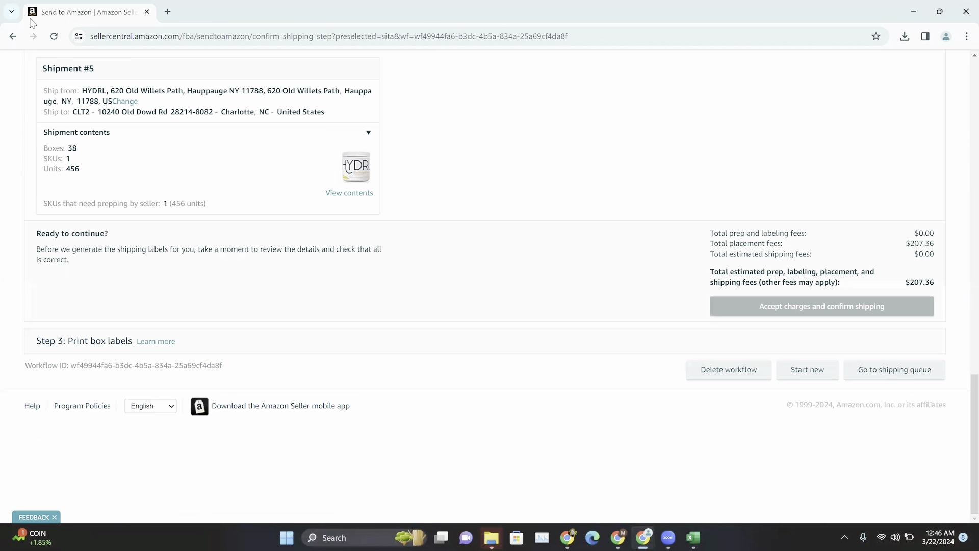
pyautogui.moveTo(3, 176); pyautogui.dragTo(1, 237)
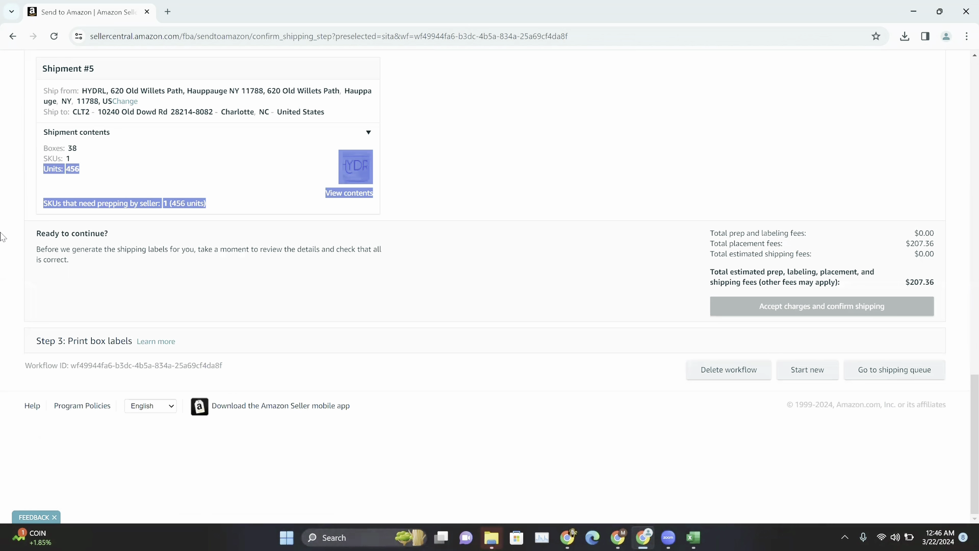
pyautogui.click(12, 195)
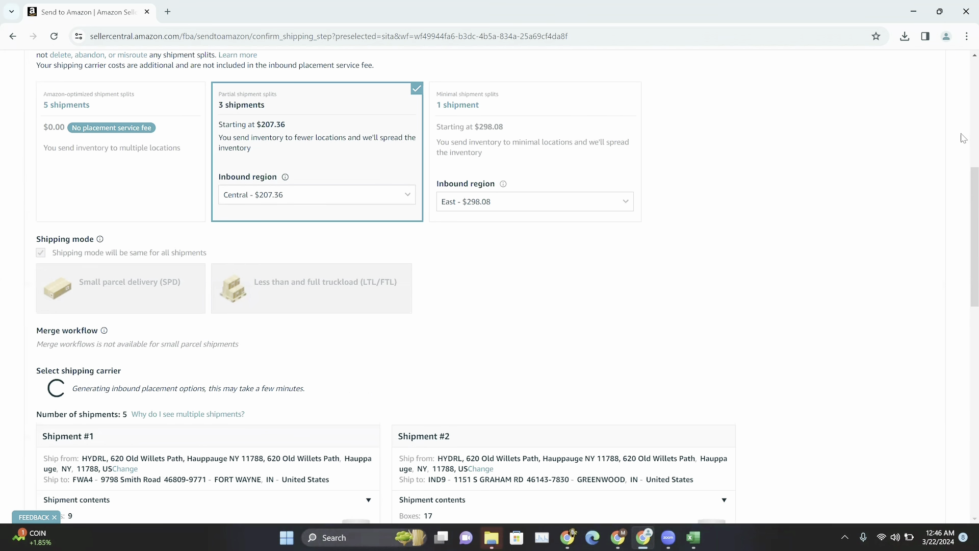
pyautogui.scroll(2, 153, 299)
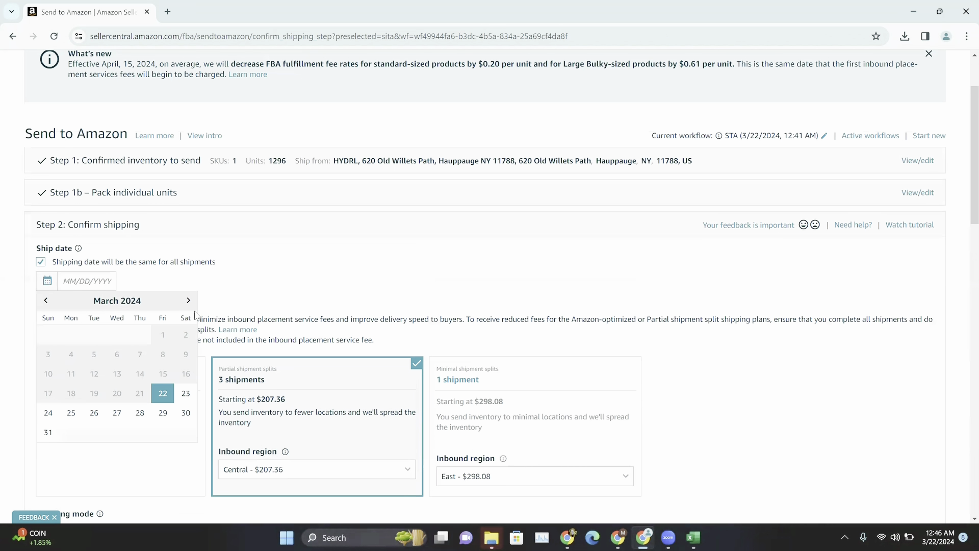
pyautogui.click(141, 415)
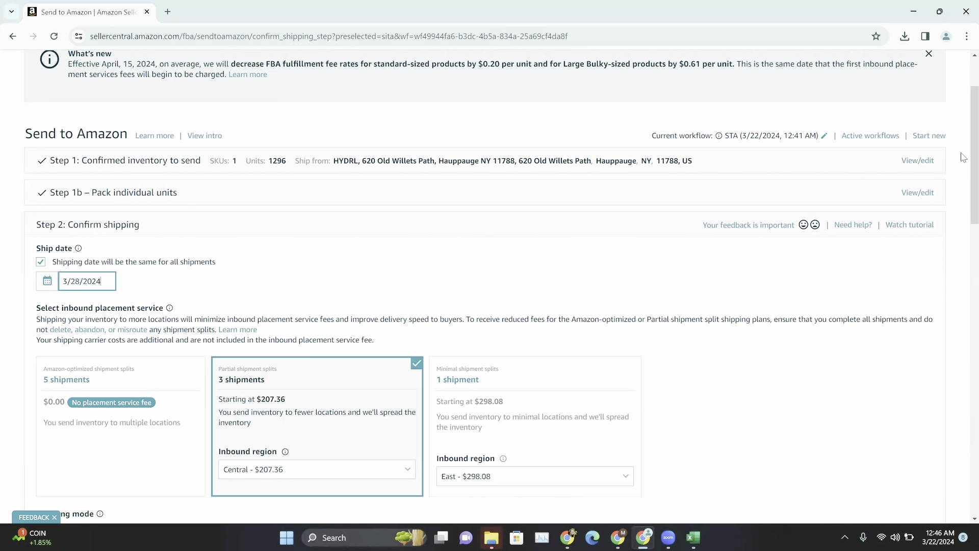
# Step: Capture a screenshot of the inbound placement and shipping mode options and save it to Downloads as Screenshot_289 in PNG format
pyautogui.scroll(-4, 963, 183)
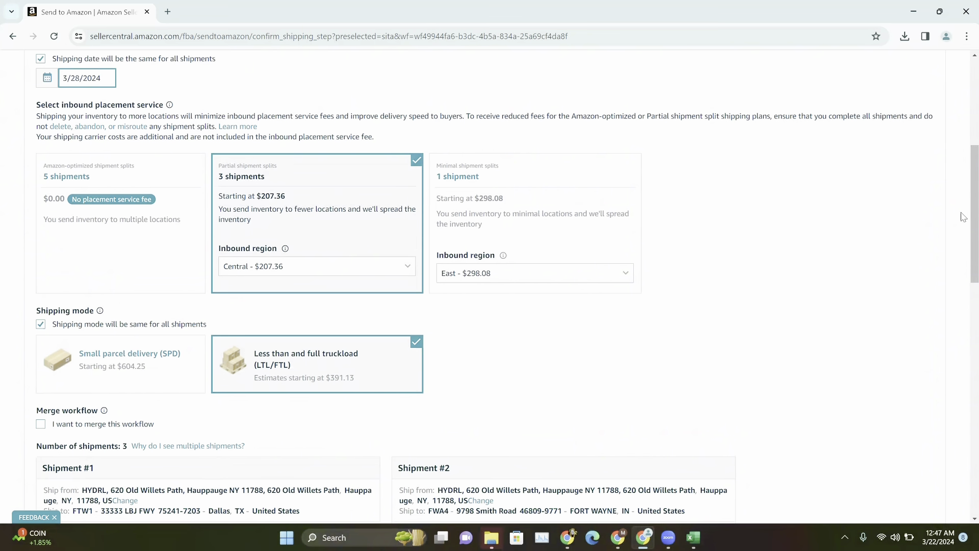
pyautogui.press('Print')
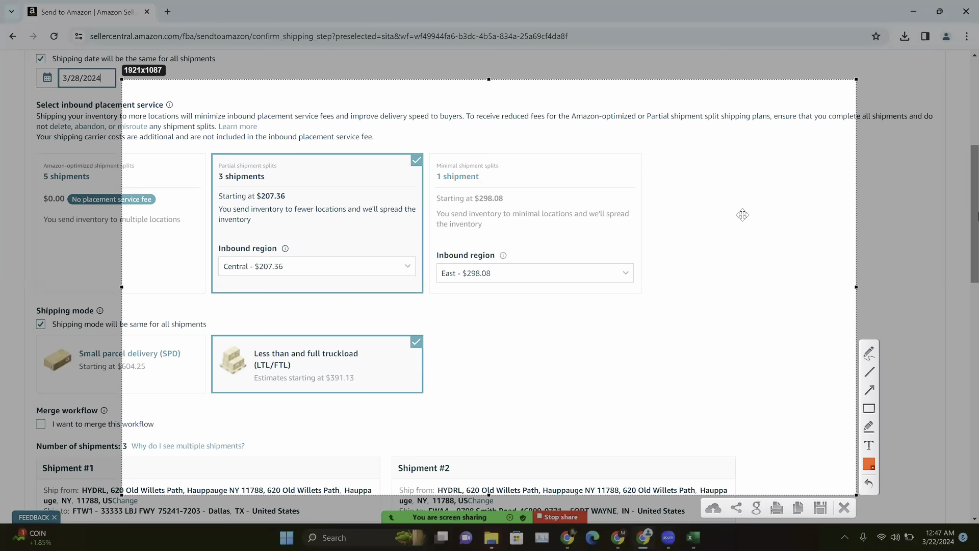
pyautogui.moveTo(730, 216); pyautogui.dragTo(623, 222)
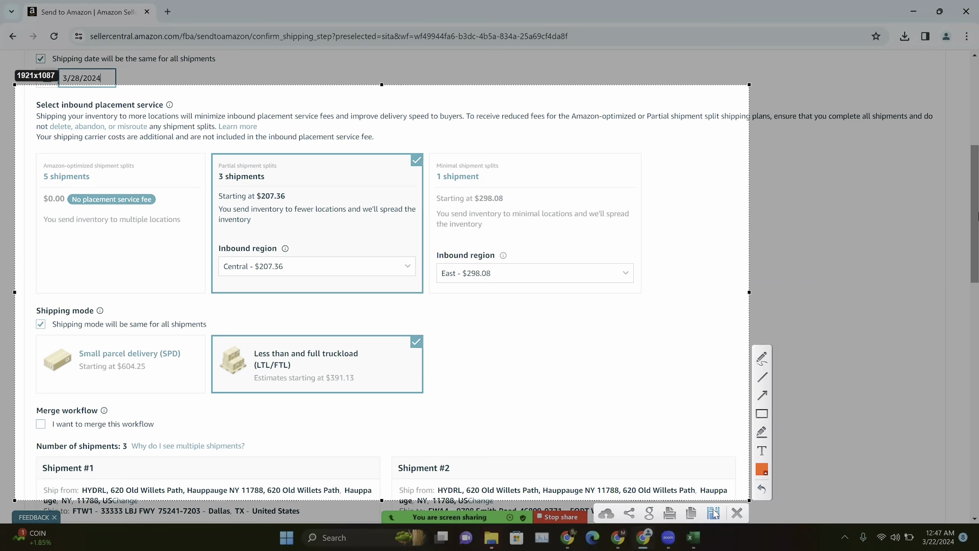
pyautogui.click(713, 513)
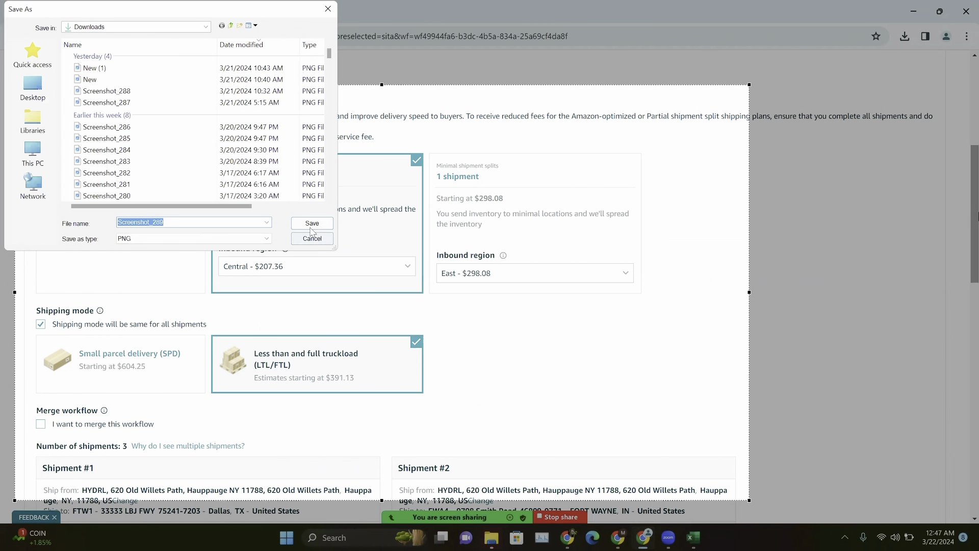
pyautogui.click(308, 225)
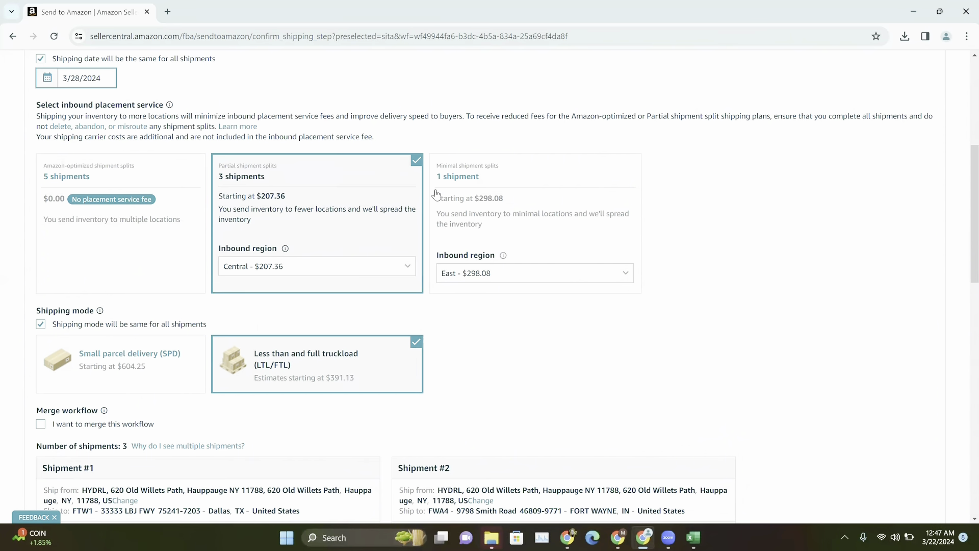
# Step: Try the minimal split with 1 shipment, switch back to the partial split with 3 shipments, and review its shipment details
pyautogui.click(539, 197)
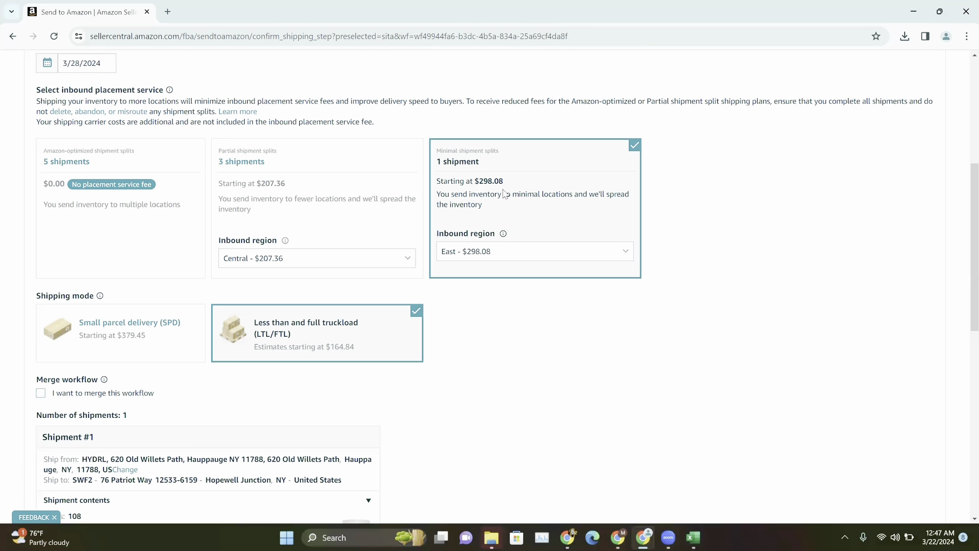
pyautogui.click(316, 198)
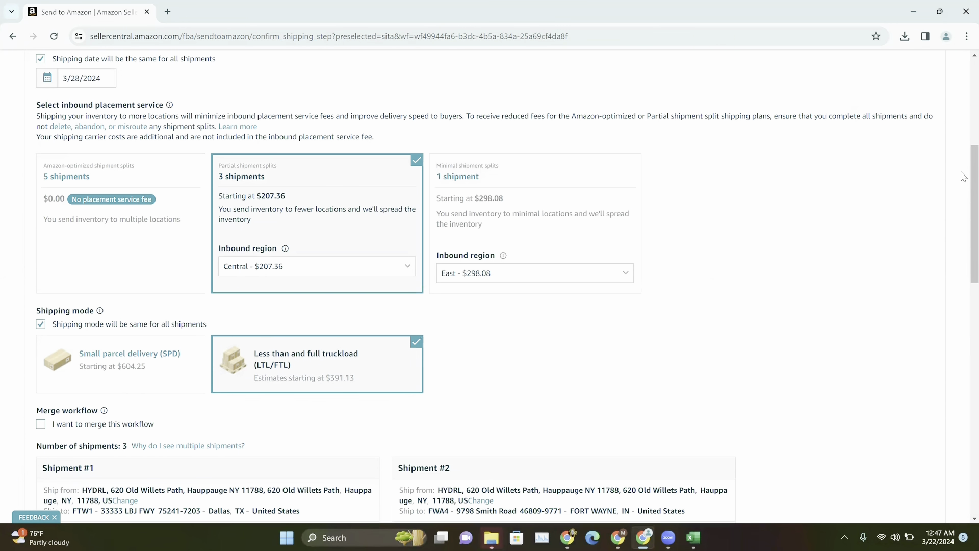
pyautogui.scroll(-5, 963, 216)
pyautogui.scroll(-2, 962, 269)
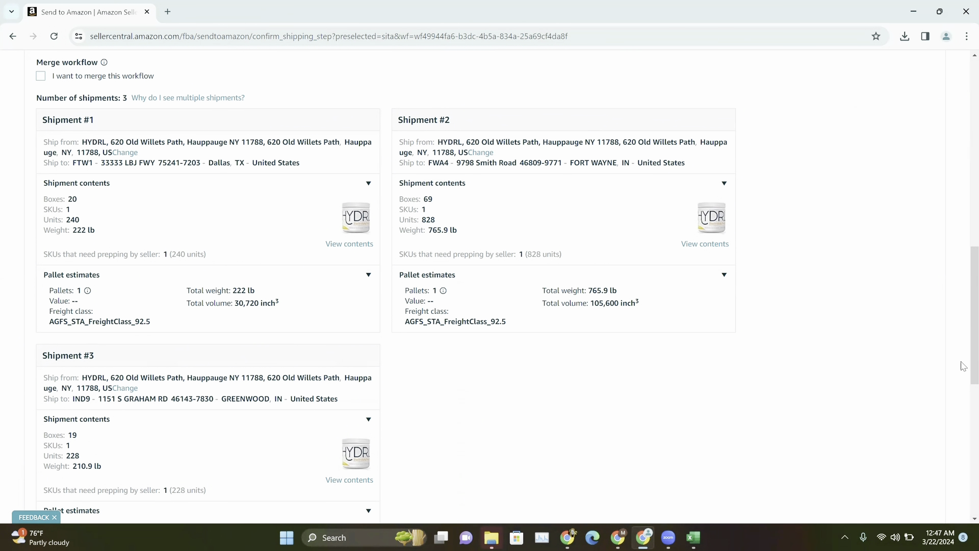
pyautogui.scroll(5, 961, 356)
pyautogui.scroll(2, 963, 262)
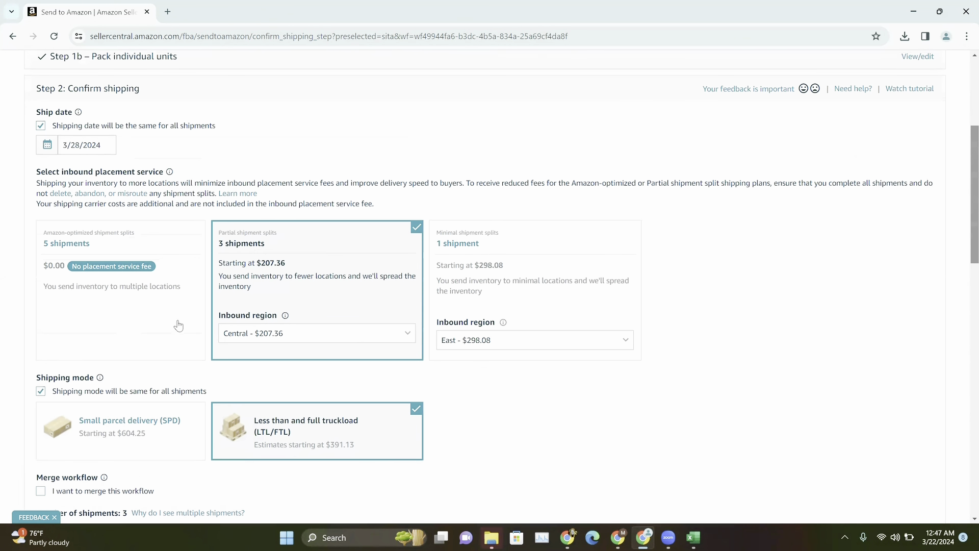
# Step: Select the Amazon-optimized placement with 5 shipments and review the shipment destinations, contents and total fees
pyautogui.click(112, 293)
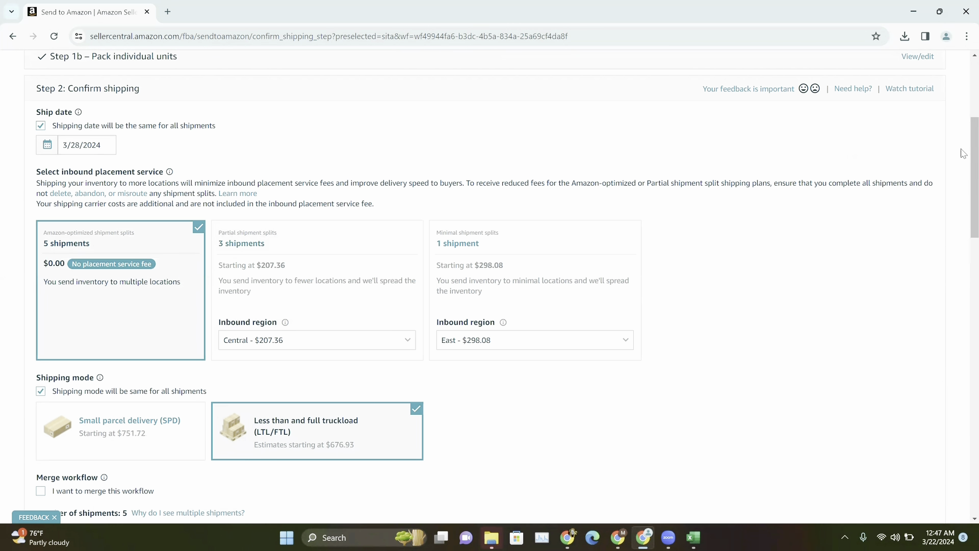
pyautogui.moveTo(962, 153); pyautogui.dragTo(946, 243)
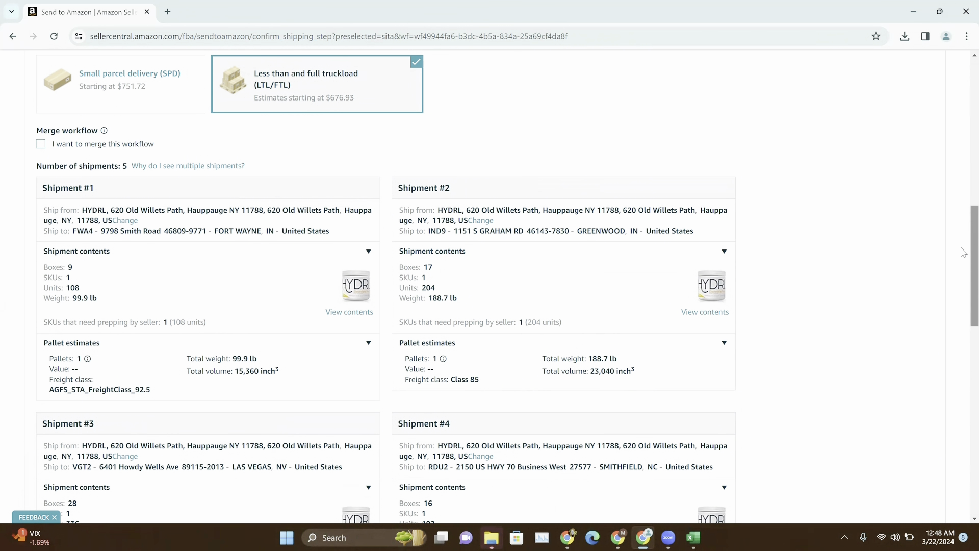
pyautogui.scroll(-6, 962, 251)
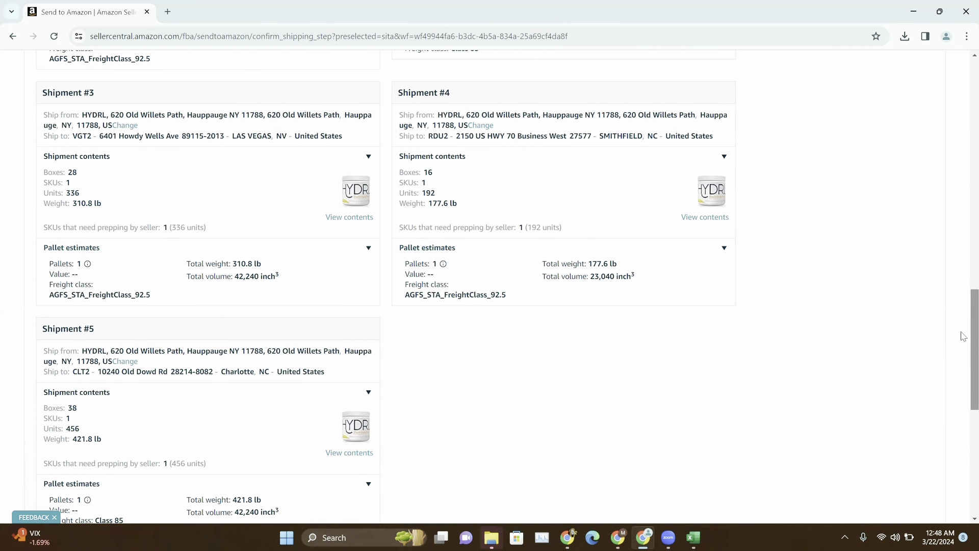
pyautogui.scroll(-5, 662, 331)
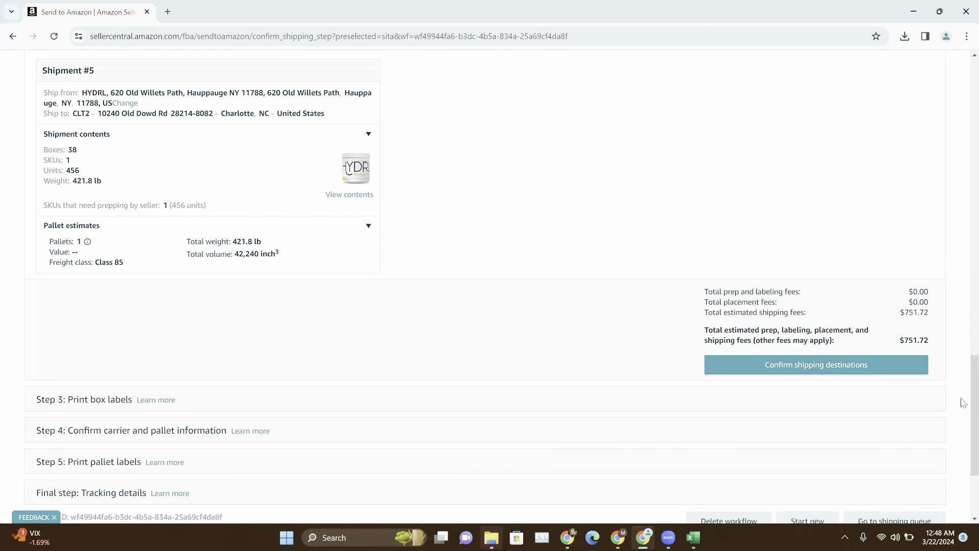
# Step: Review the placement options and the five shipments' details, then inspect the box-level contents of Shipment #4
pyautogui.scroll(13, 952, 225)
pyautogui.scroll(3, 951, 224)
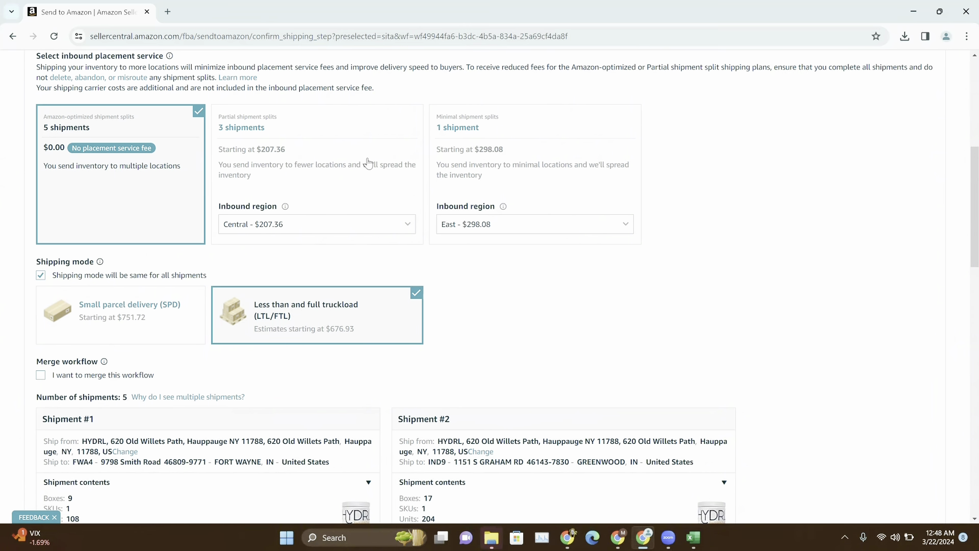
pyautogui.scroll(-3, 841, 235)
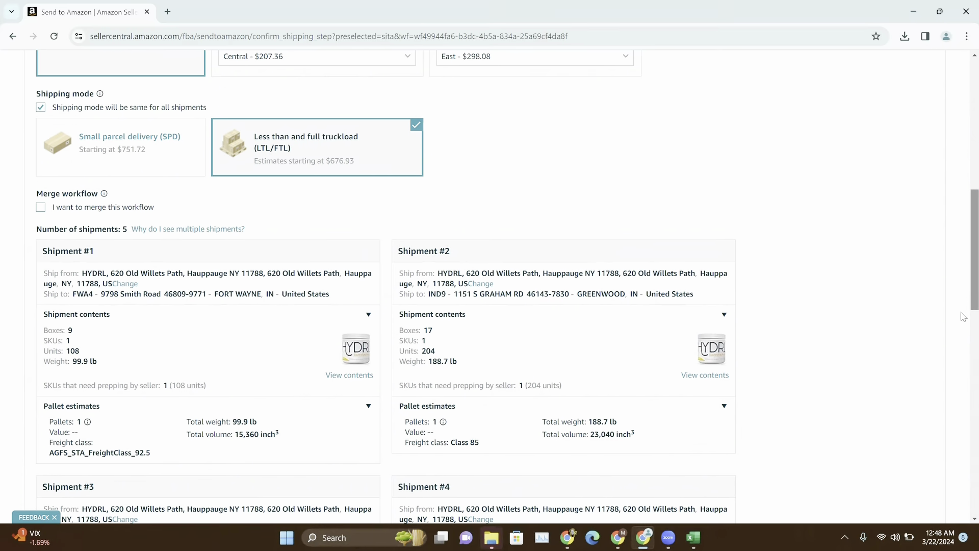
pyautogui.scroll(-10, 962, 314)
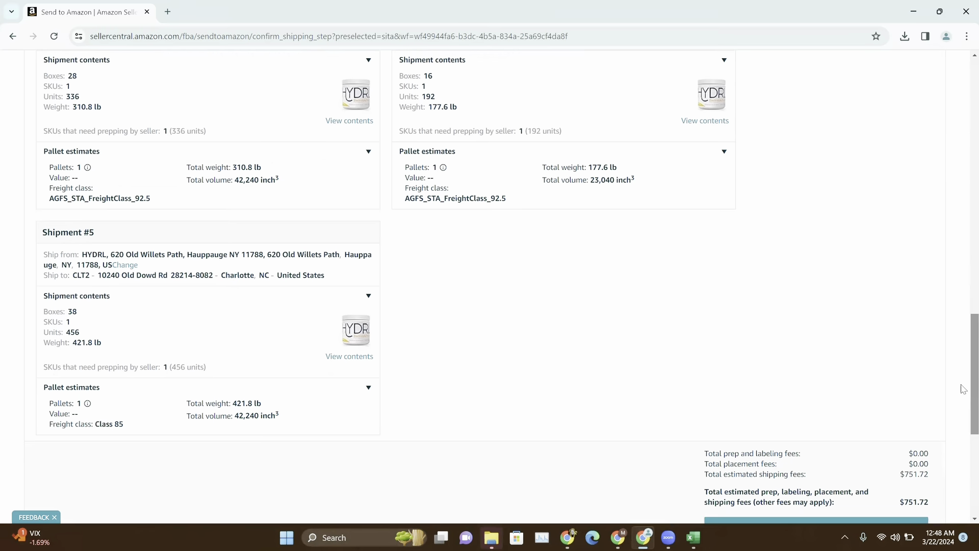
pyautogui.click(706, 122)
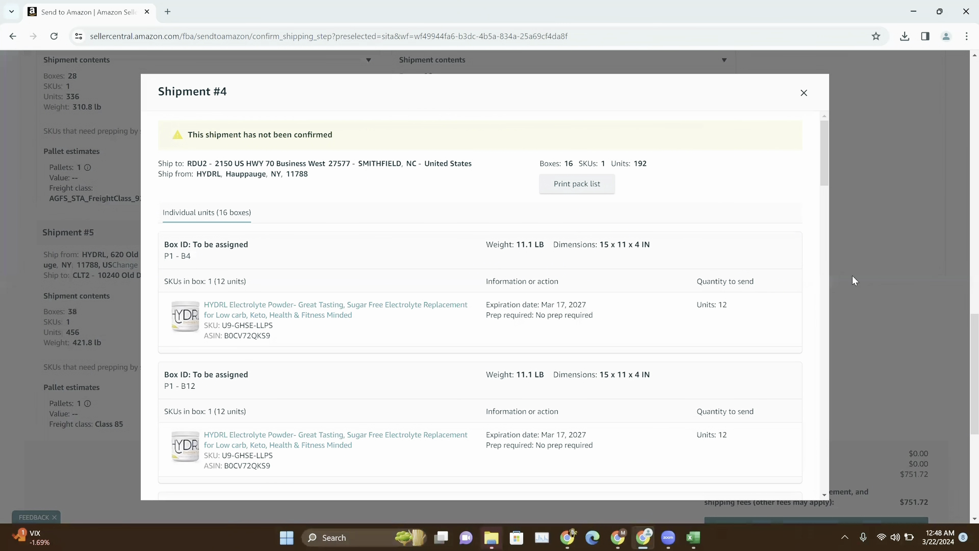
pyautogui.scroll(-8, 825, 369)
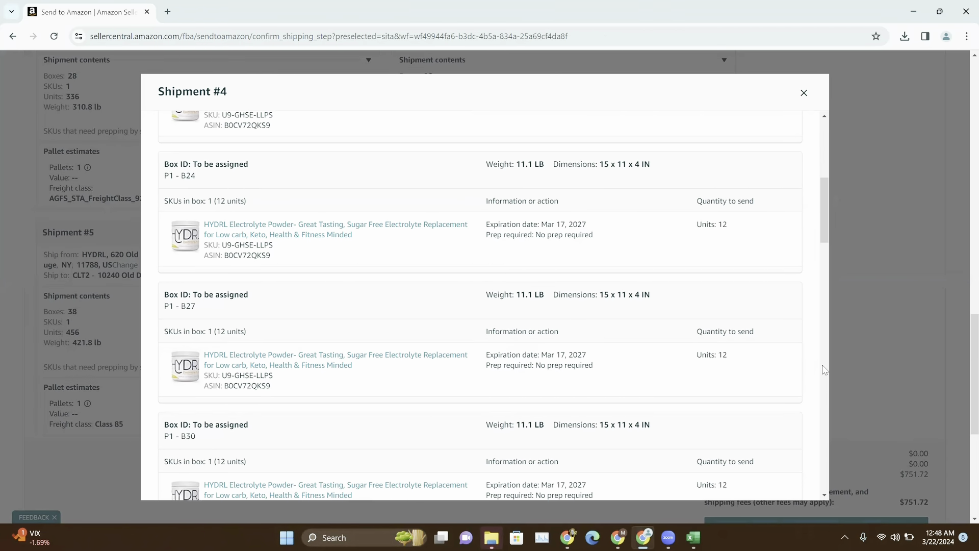
pyautogui.scroll(-3, 825, 369)
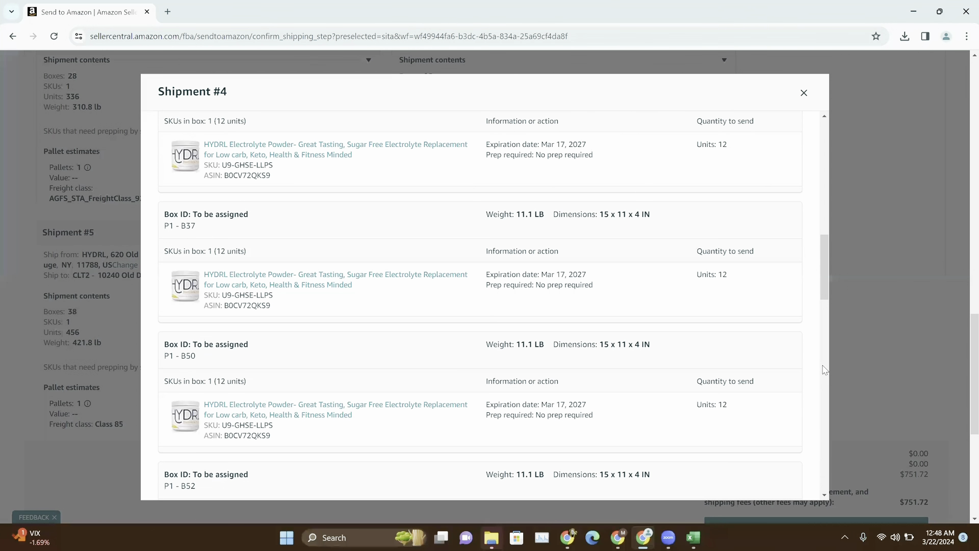
pyautogui.click(803, 94)
# Step: Confirm the shipping destinations for the Amazon-optimized split and look over the confirmed shipments
pyautogui.scroll(-6, 816, 242)
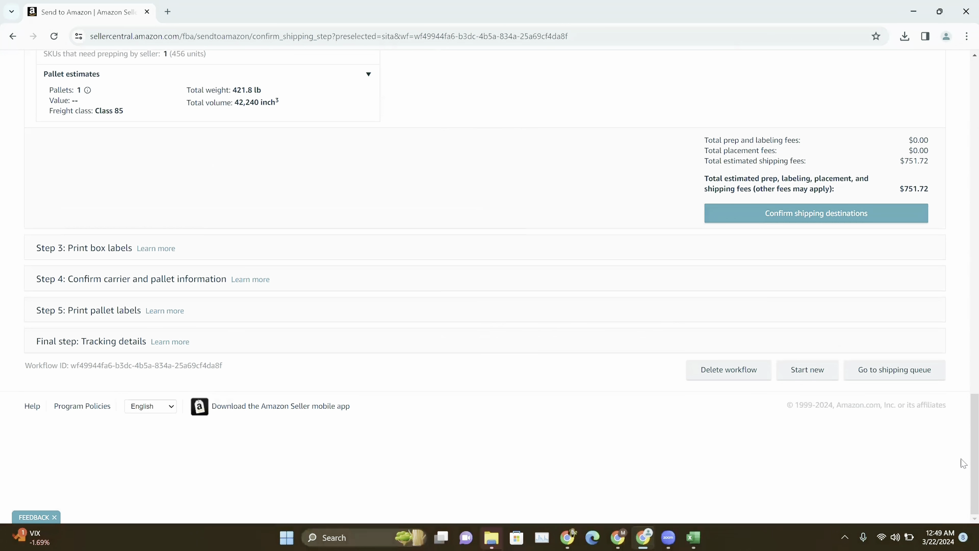
pyautogui.click(810, 214)
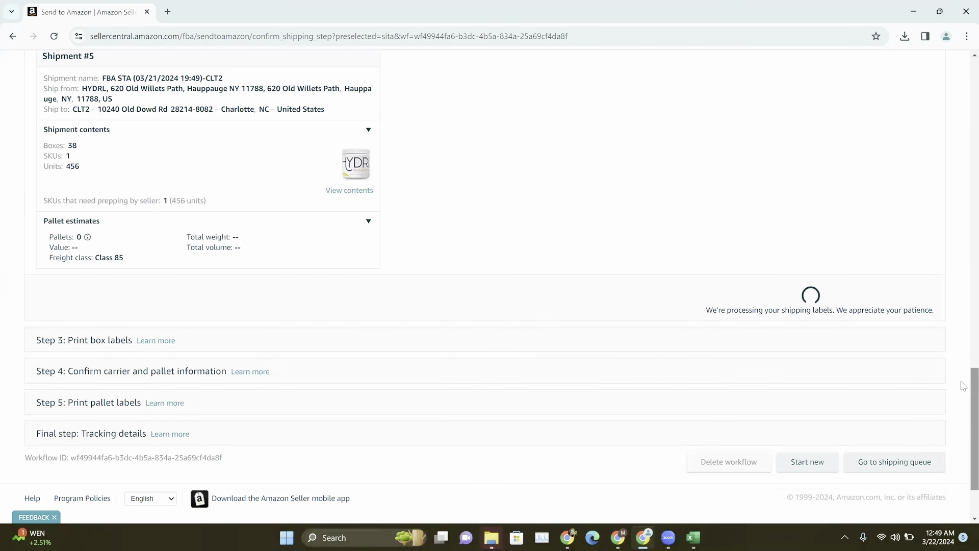
pyautogui.scroll(6, 962, 386)
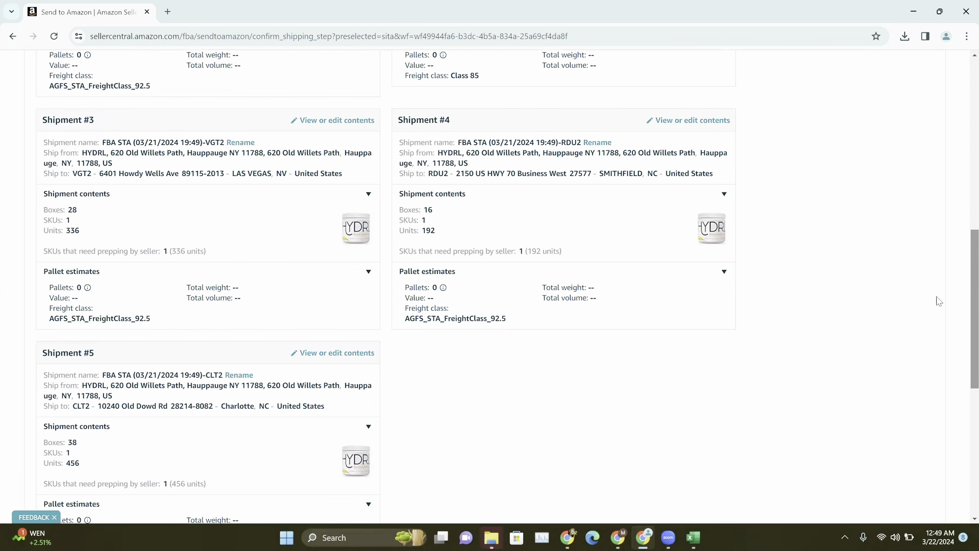
pyautogui.scroll(5, 927, 280)
pyautogui.scroll(1, 910, 233)
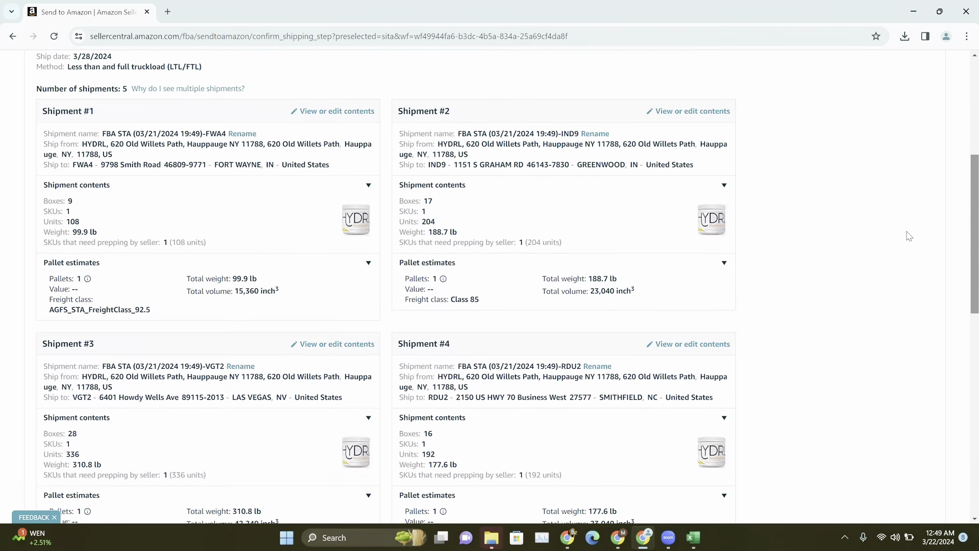
pyautogui.scroll(-3, 918, 275)
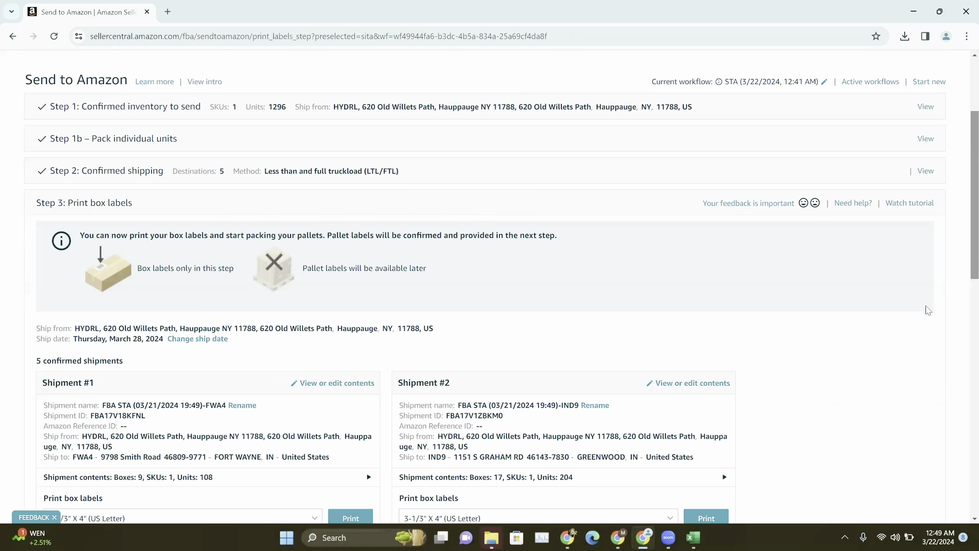
# Step: Generate the box labels for Shipment #1 and save the PDF to Downloads as 9-boxlabels
pyautogui.scroll(-4, 928, 310)
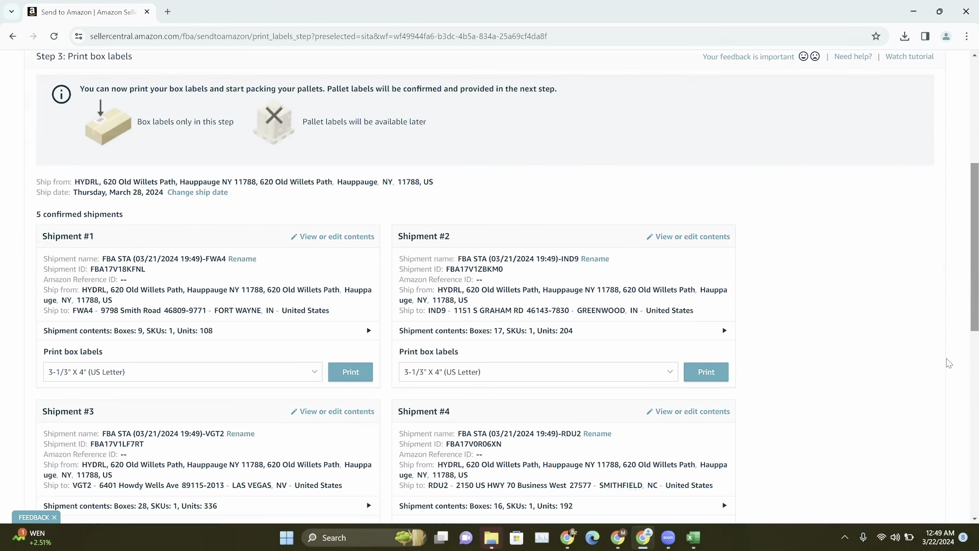
pyautogui.scroll(-2, 960, 399)
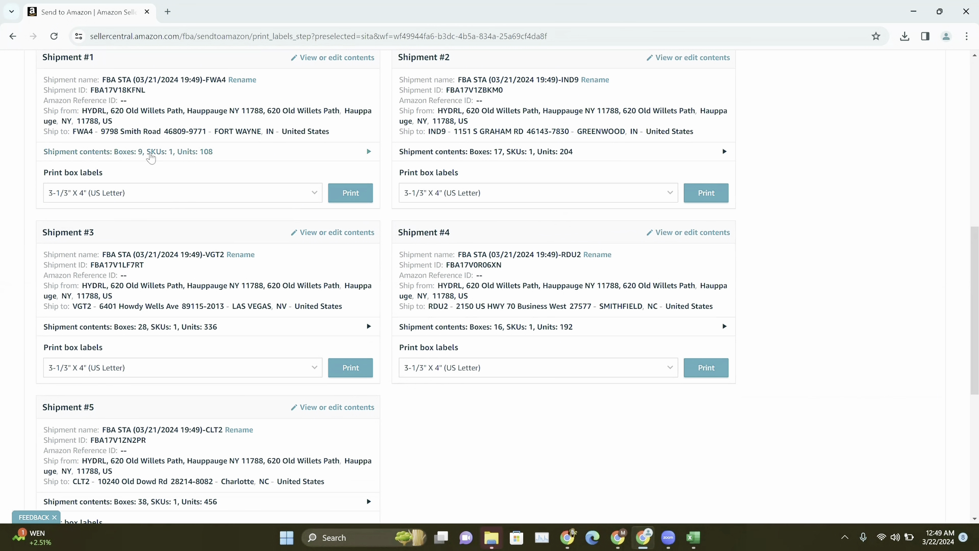
pyautogui.click(347, 196)
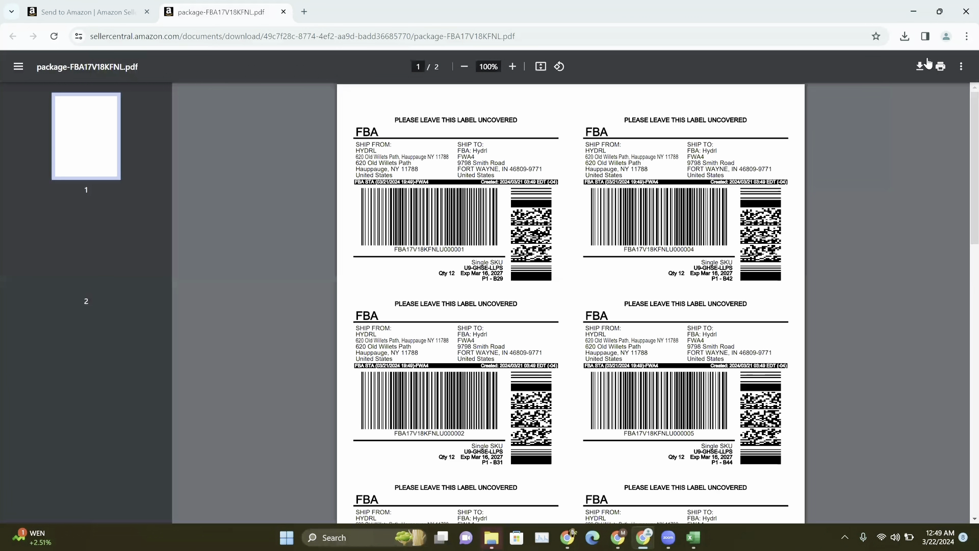
pyautogui.click(920, 68)
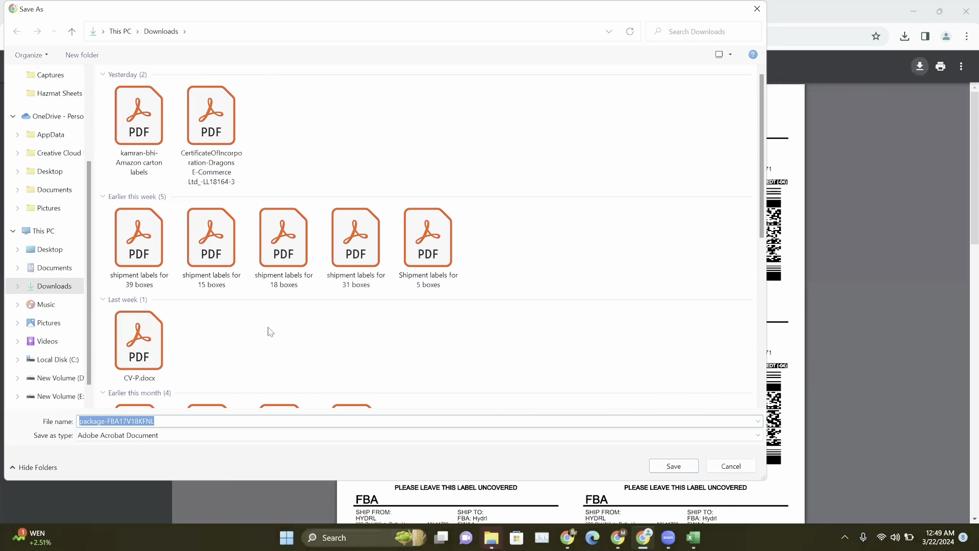
pyautogui.write('9-bo')
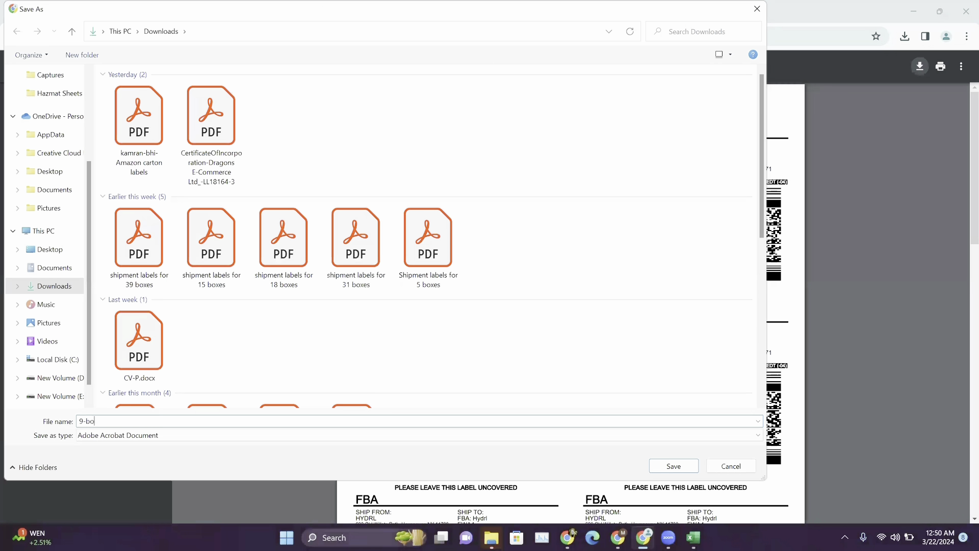
pyautogui.write('xlabels')
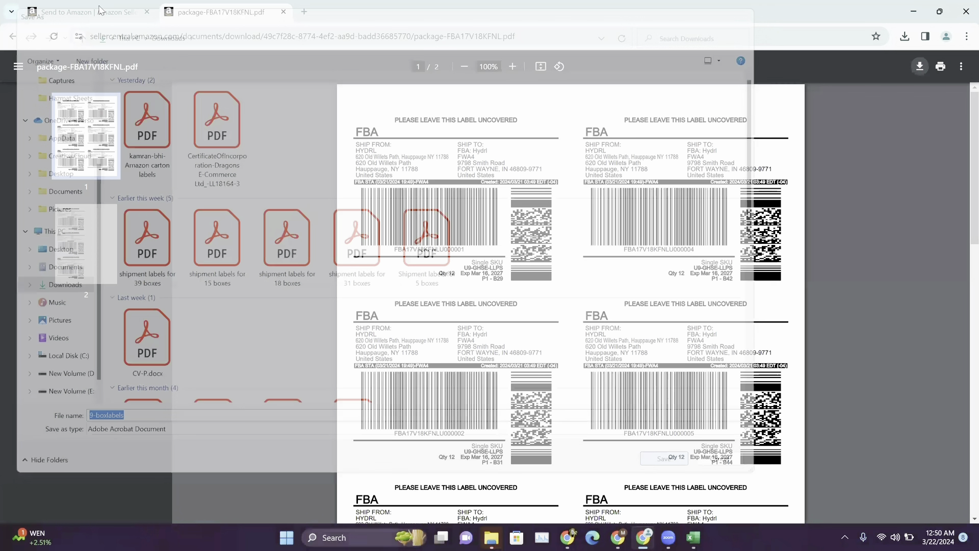
# Step: Generate the box labels for Shipment #2 and save the PDF to Downloads as 17-boxlabels
pyautogui.click(100, 11)
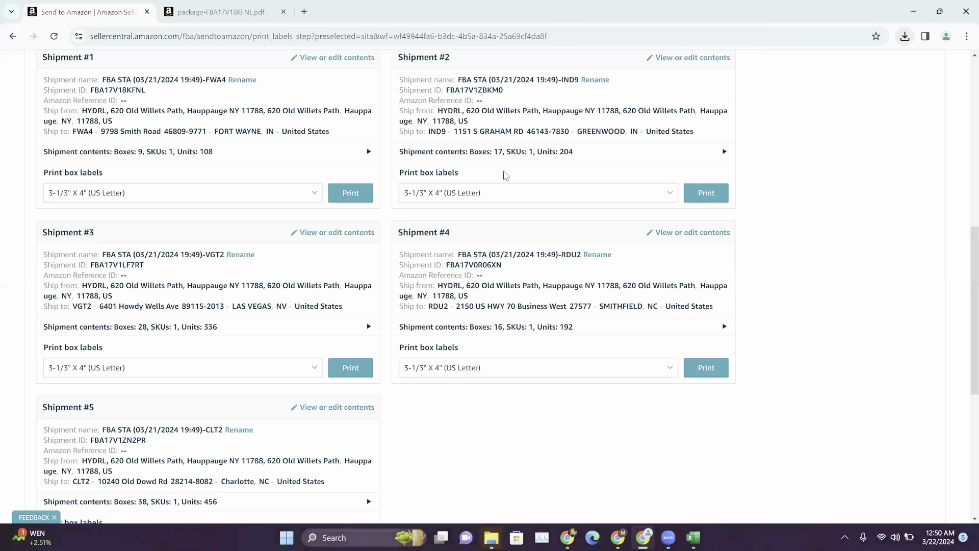
pyautogui.click(701, 198)
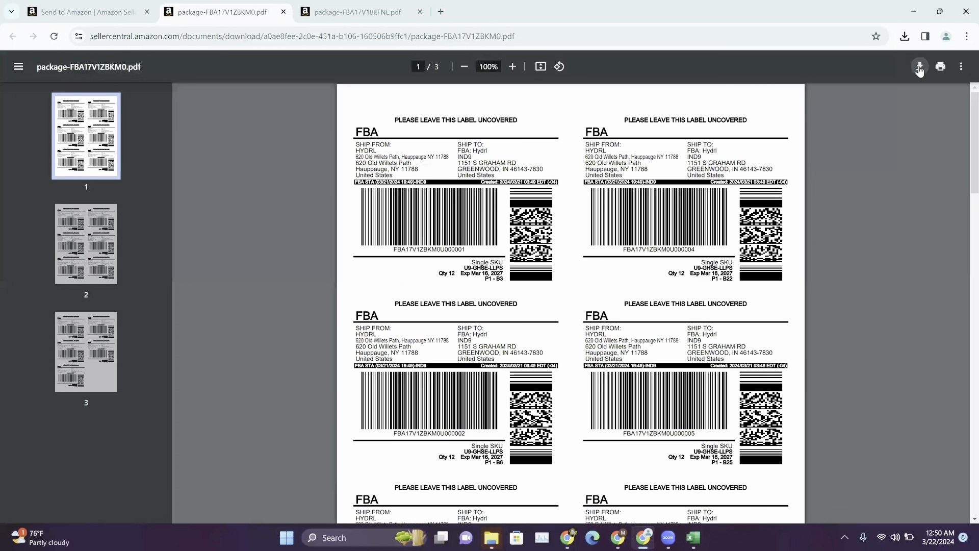
pyautogui.click(919, 66)
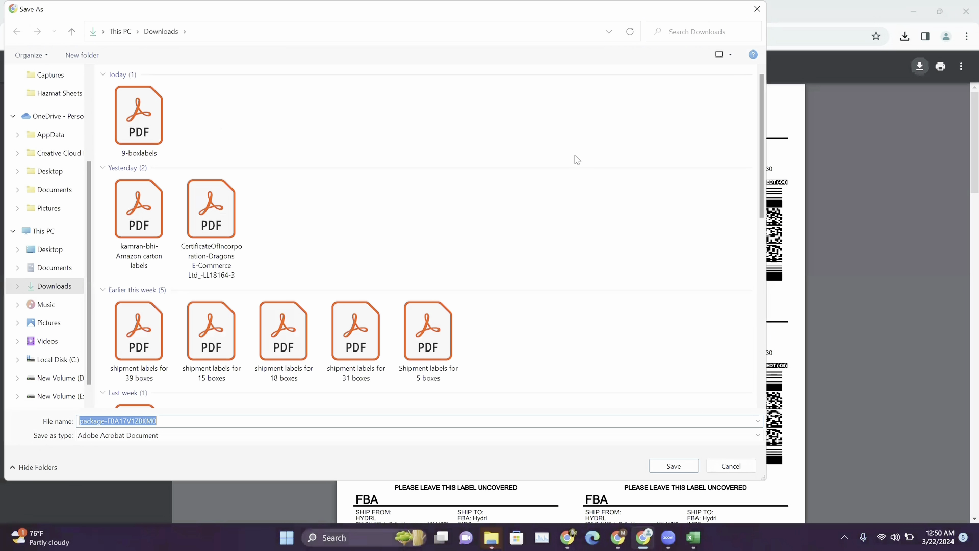
pyautogui.write('17-')
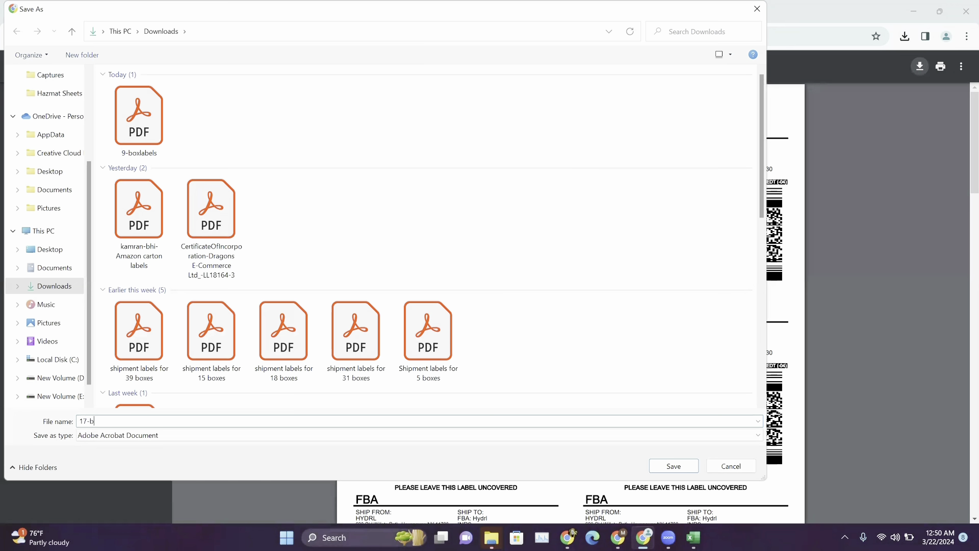
pyautogui.write('boxlabels')
pyautogui.click(671, 468)
# Step: Generate the box labels for Shipment #3 and save the PDF to Downloads as 28-boxlabels
pyautogui.click(122, 5)
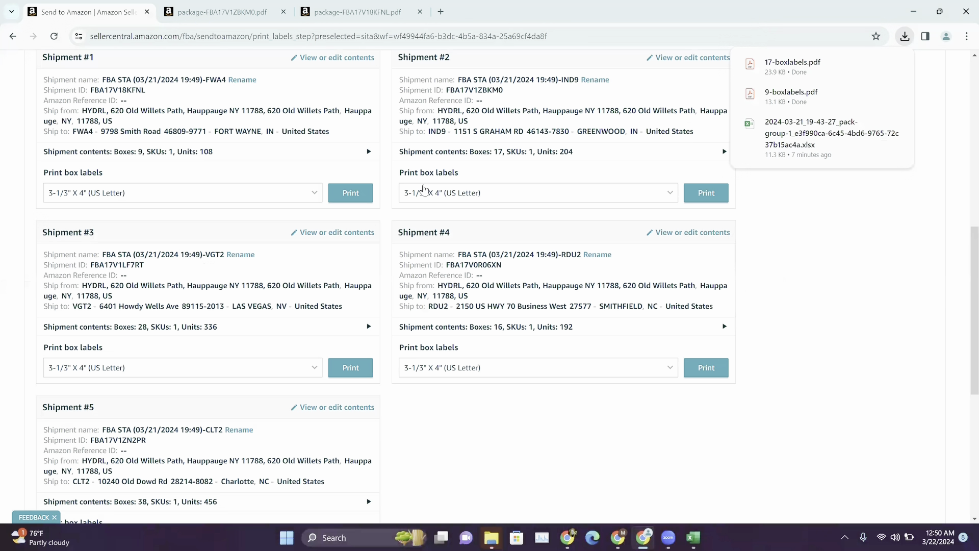
pyautogui.click(341, 371)
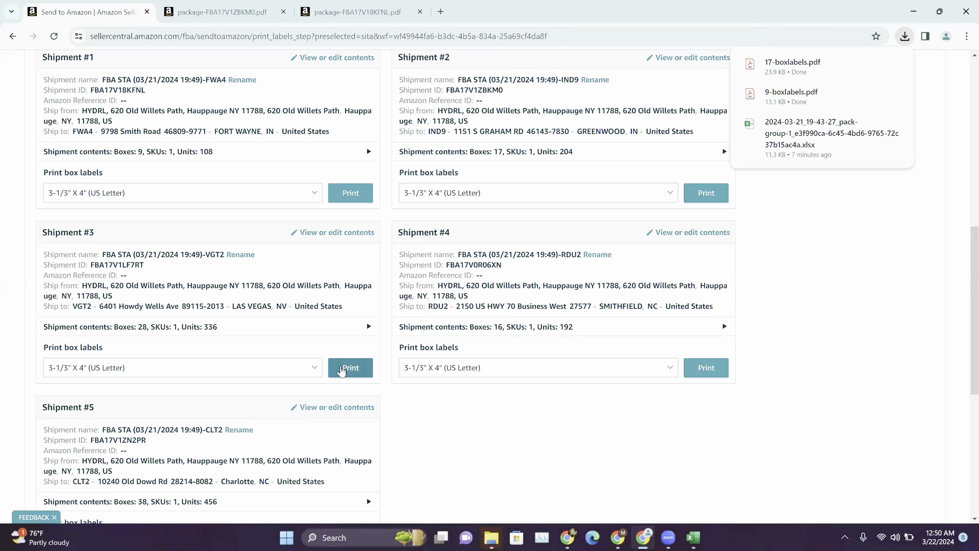
pyautogui.click(341, 371)
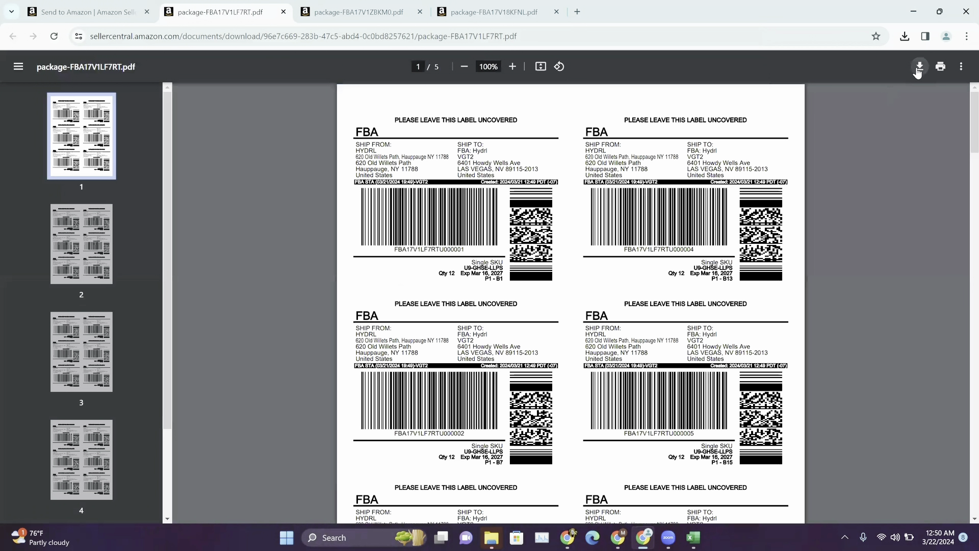
pyautogui.click(919, 66)
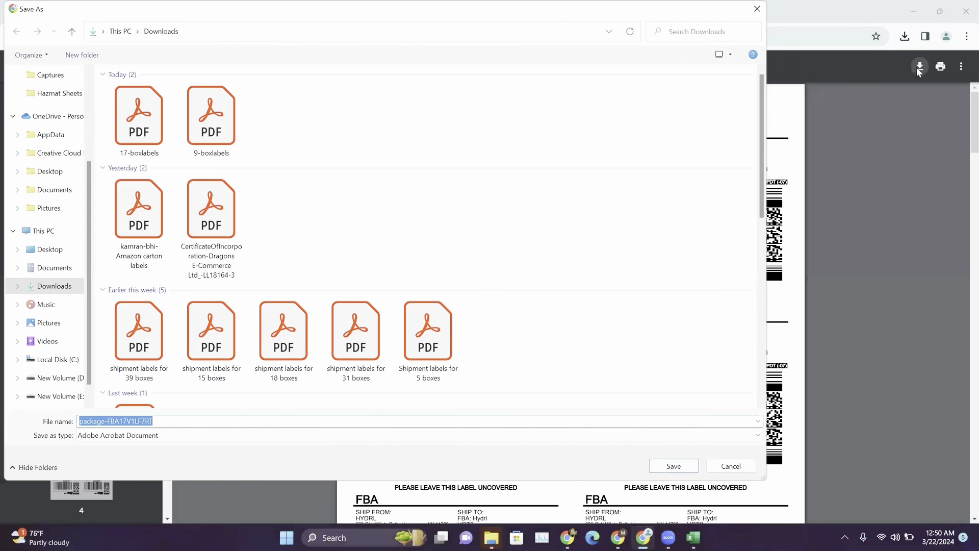
pyautogui.write('28-b')
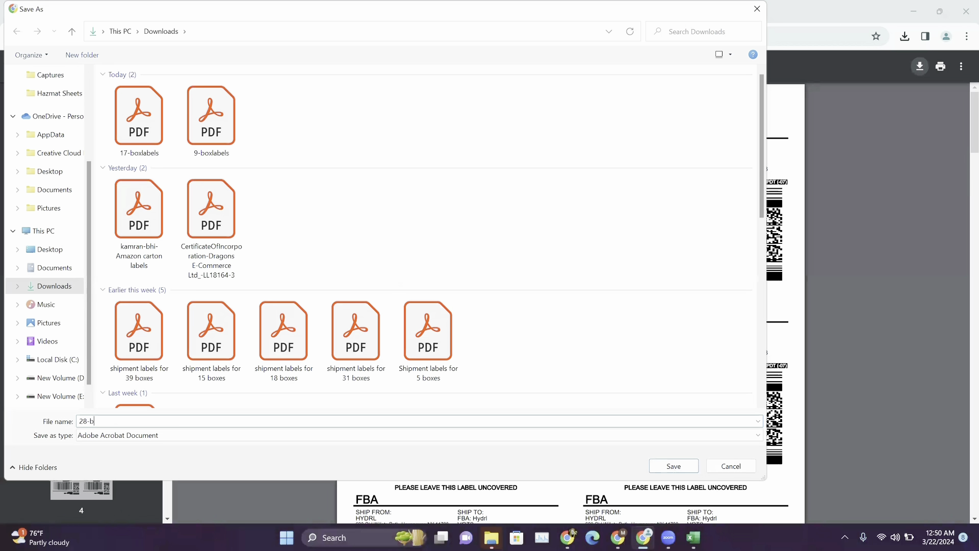
pyautogui.write('oxlabels')
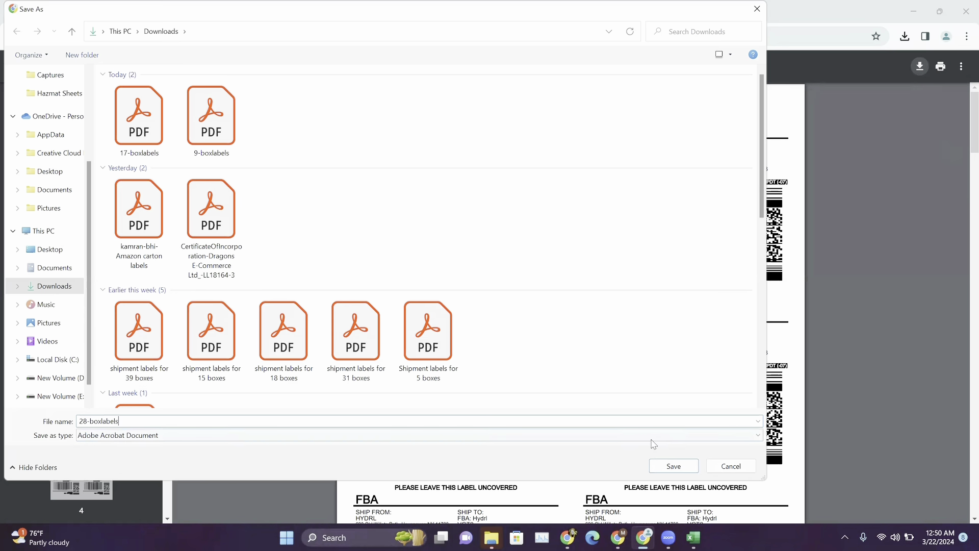
pyautogui.click(666, 470)
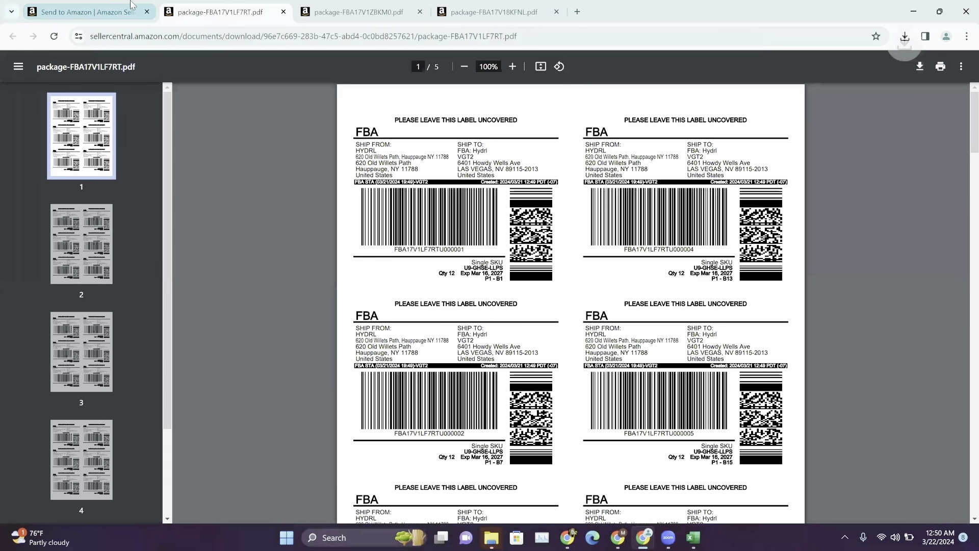
# Step: Generate the box labels for Shipment #4 and save the PDF to Downloads as 16-boxlabels
pyautogui.click(89, 12)
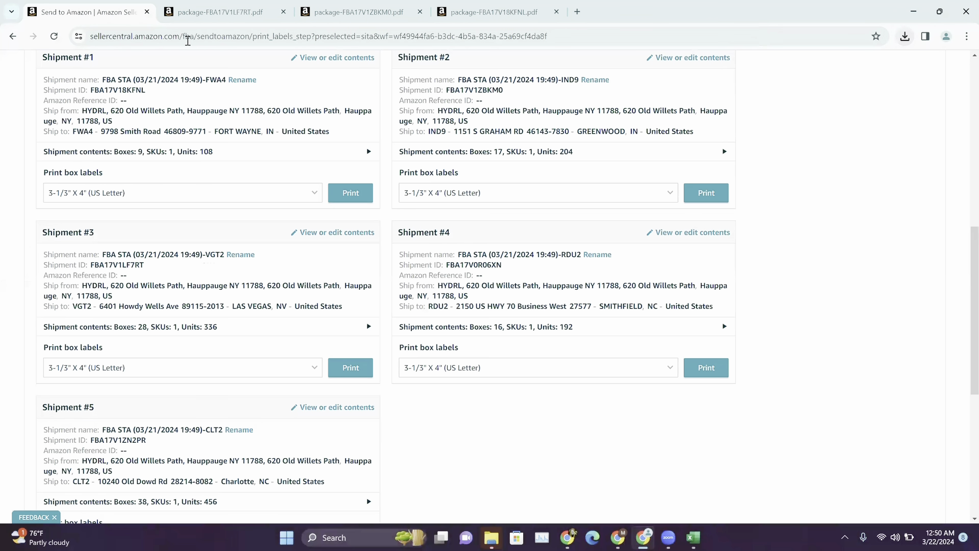
pyautogui.click(699, 368)
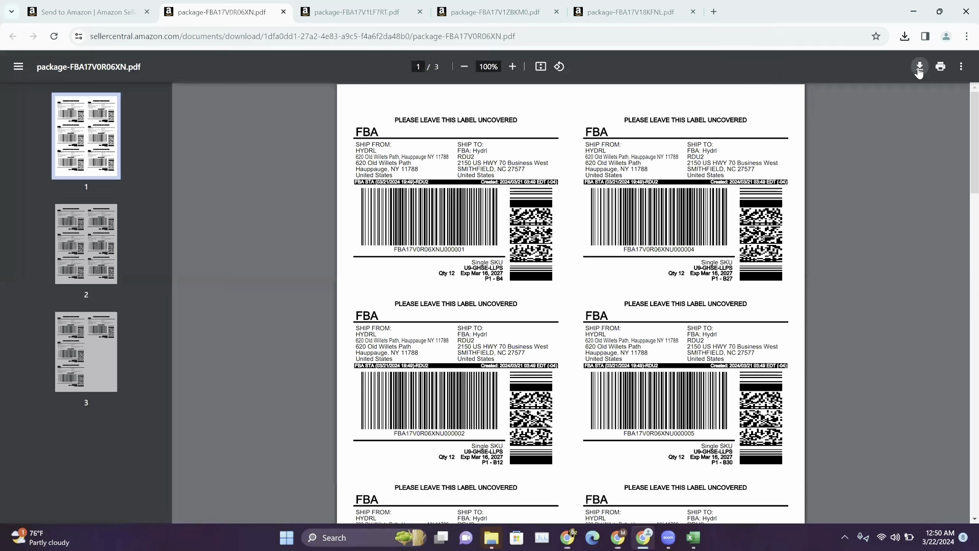
pyautogui.write('1')
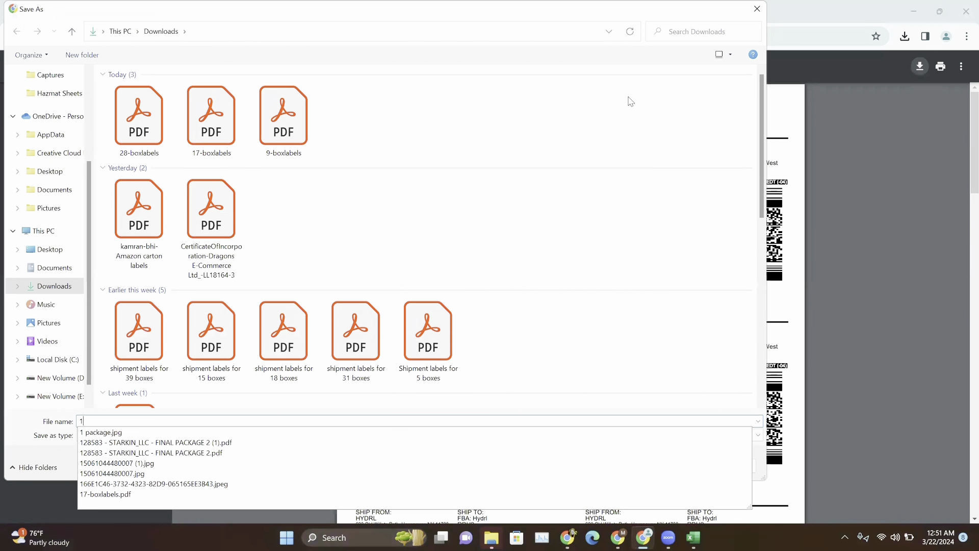
pyautogui.write('6-box')
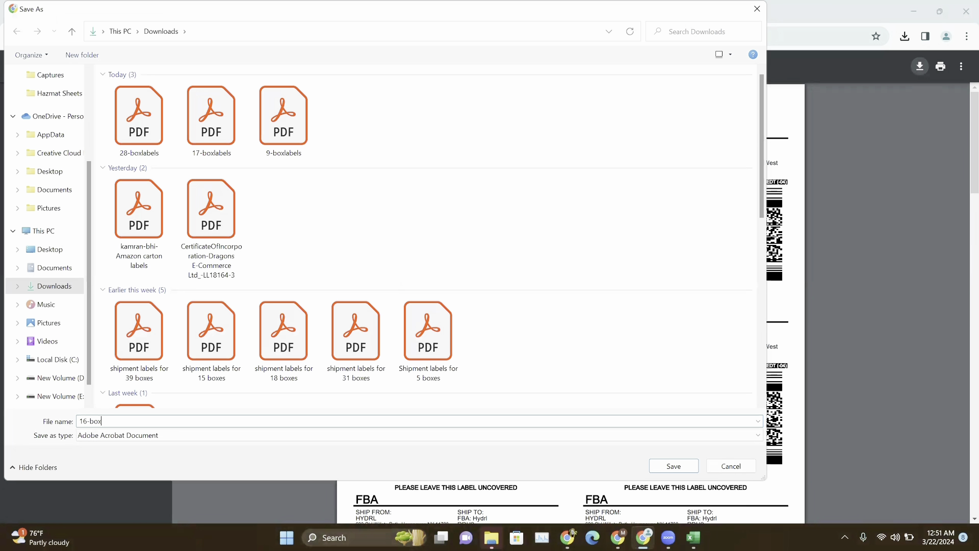
pyautogui.write('labels')
pyautogui.click(677, 473)
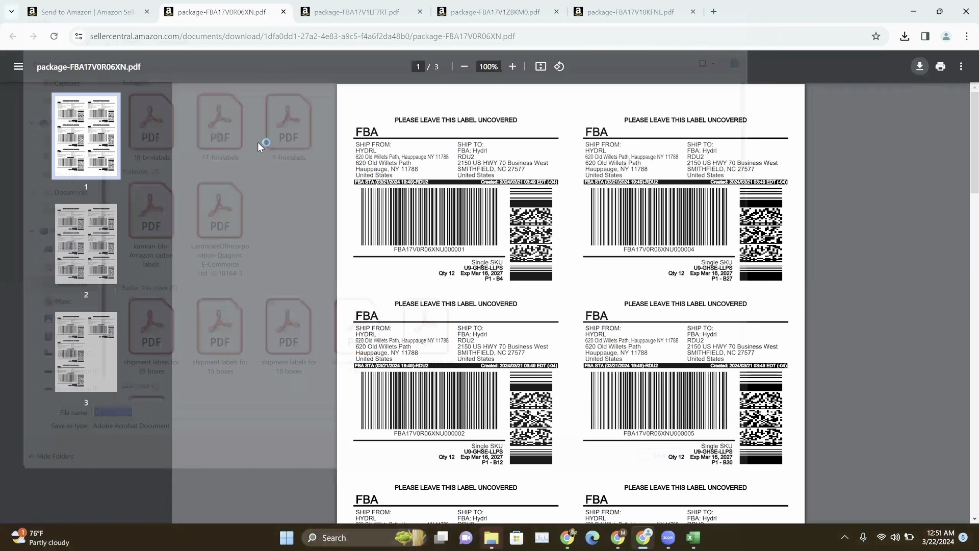
# Step: Generate the box labels for Shipment #5 from the shipment workflow page
pyautogui.hotkey('ctrl', '1')
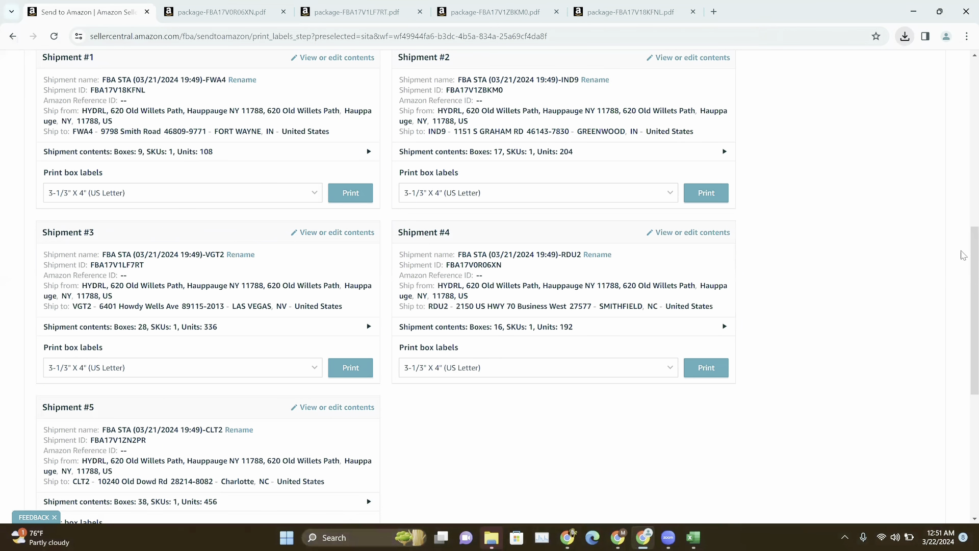
pyautogui.scroll(-5, 962, 255)
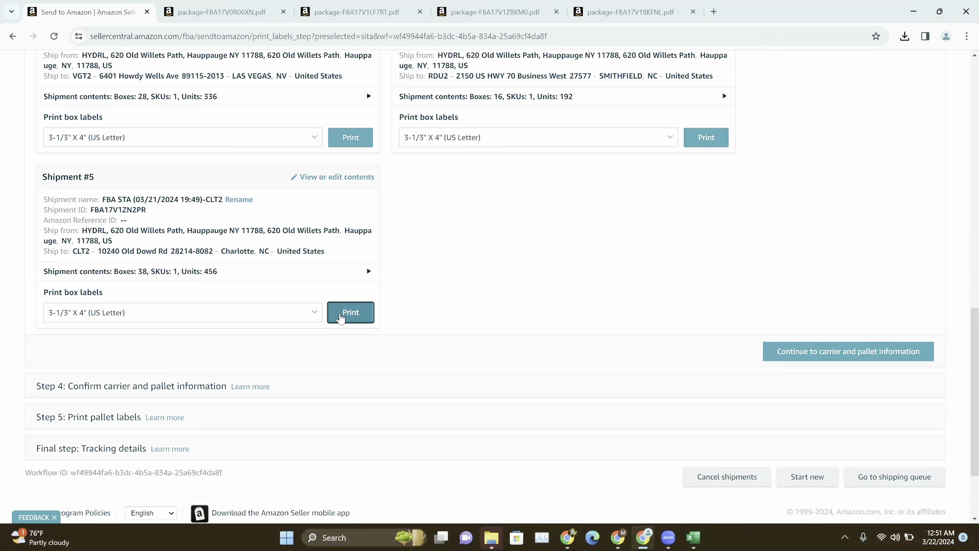
pyautogui.click(341, 316)
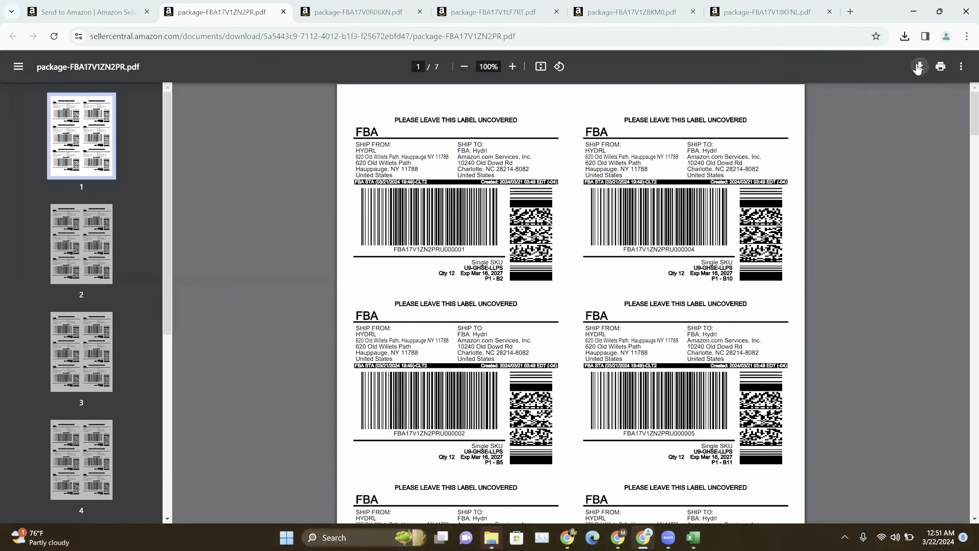
pyautogui.click(919, 67)
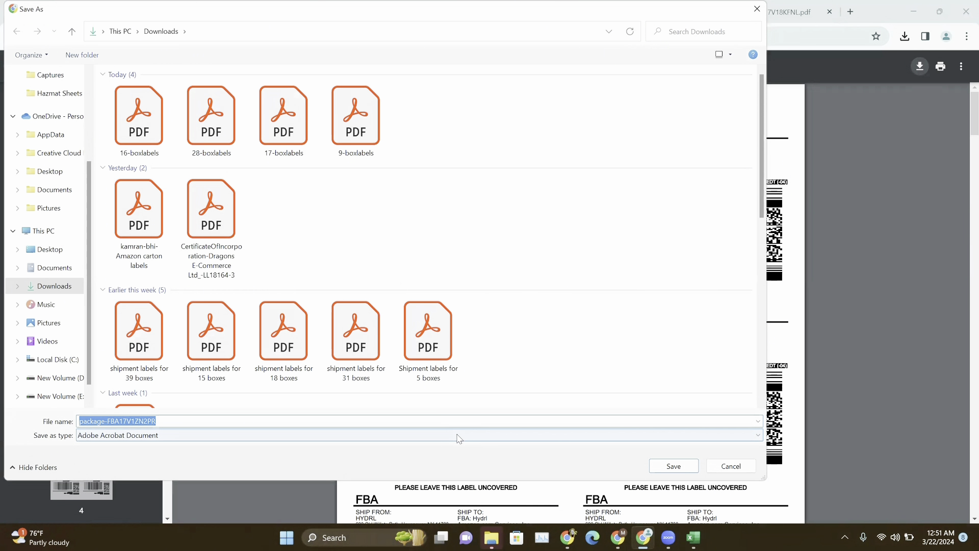
pyautogui.click(756, 11)
pyautogui.click(87, 5)
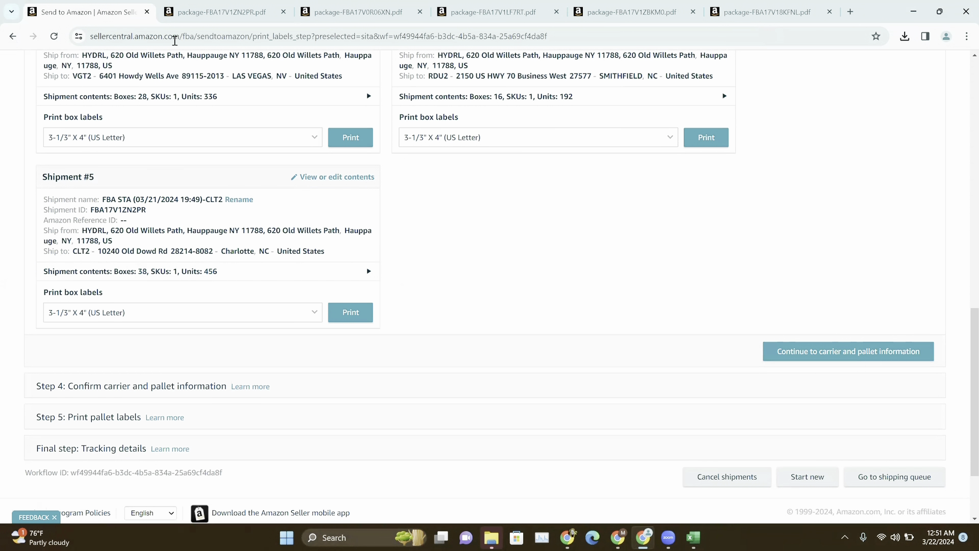
pyautogui.click(193, 15)
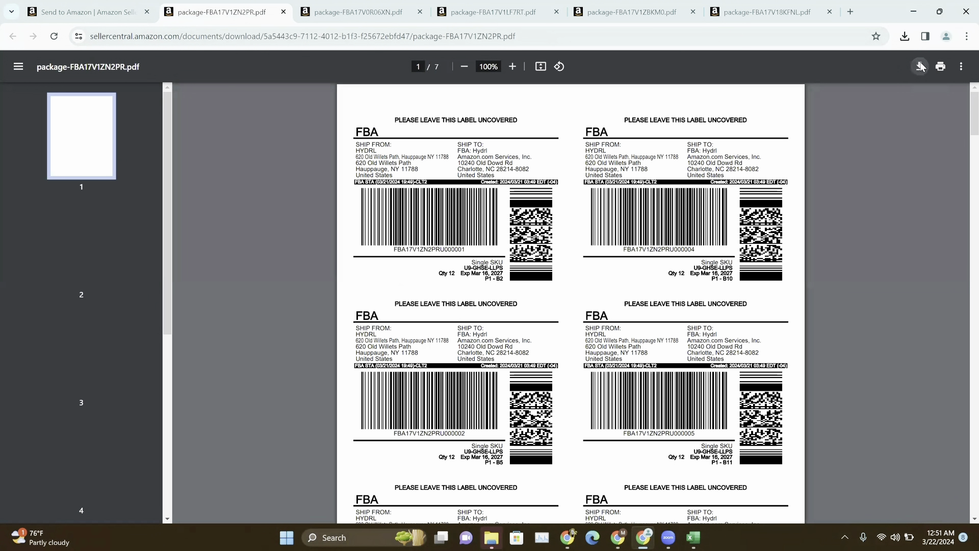
# Step: Save the Shipment #5 box label PDF to Downloads as 38-boxlabels
pyautogui.click(920, 66)
pyautogui.write('38-box')
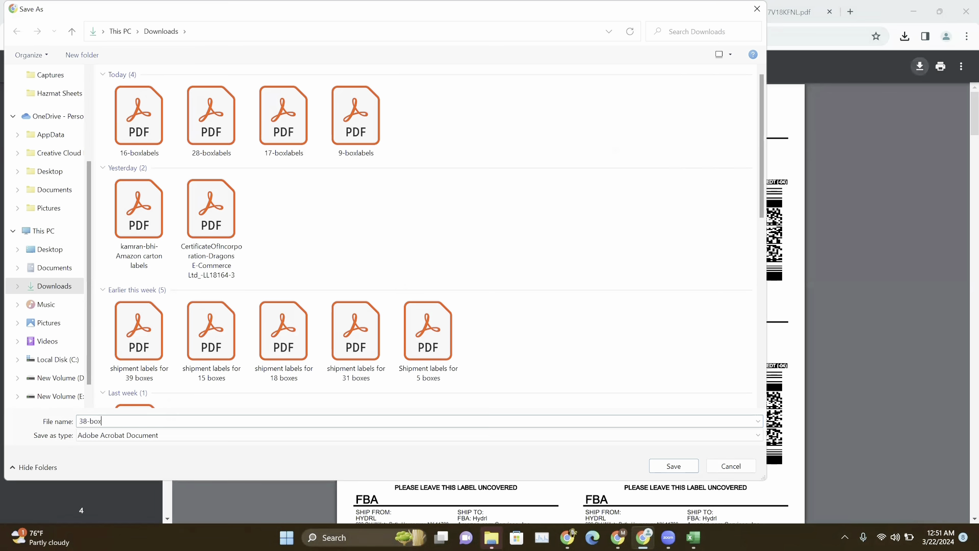
pyautogui.write('labels')
pyautogui.click(667, 470)
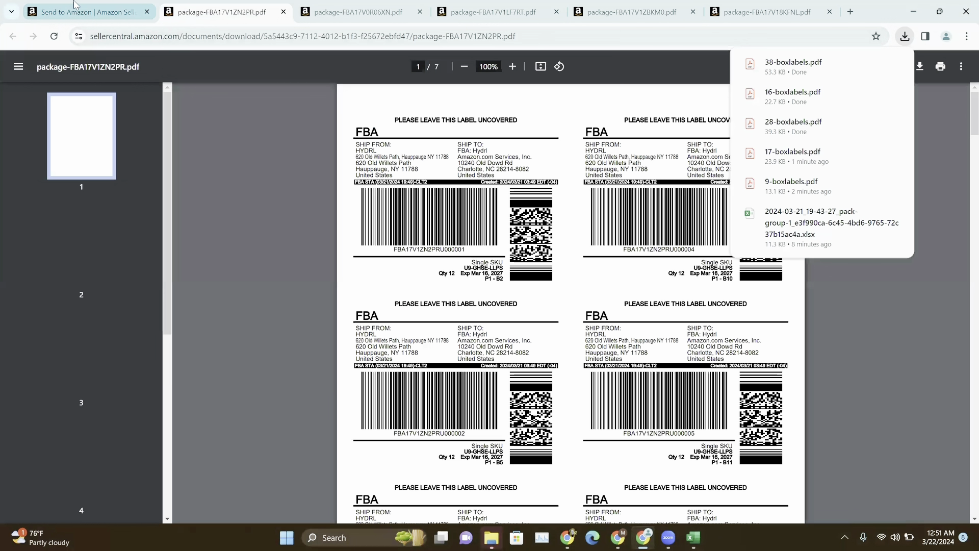
# Step: Continue the shipment workflow to carrier and pallet information and choose Non-partnered carrier (use your own carrier)
pyautogui.click(74, 5)
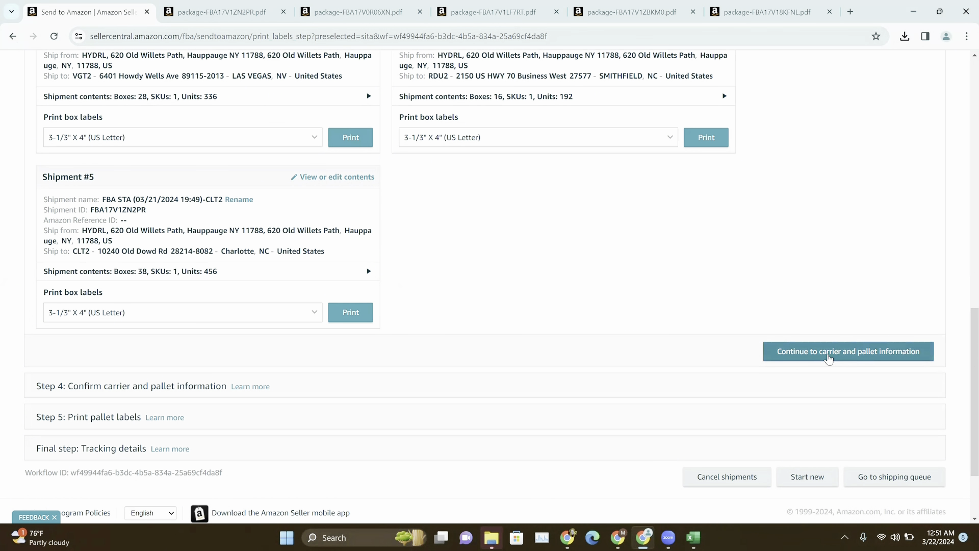
pyautogui.click(828, 358)
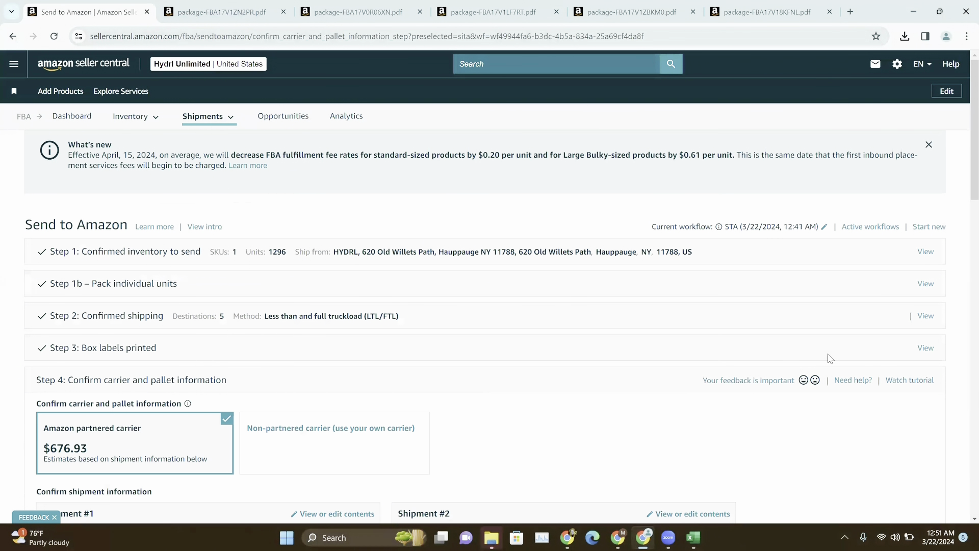
pyautogui.scroll(-6, 963, 214)
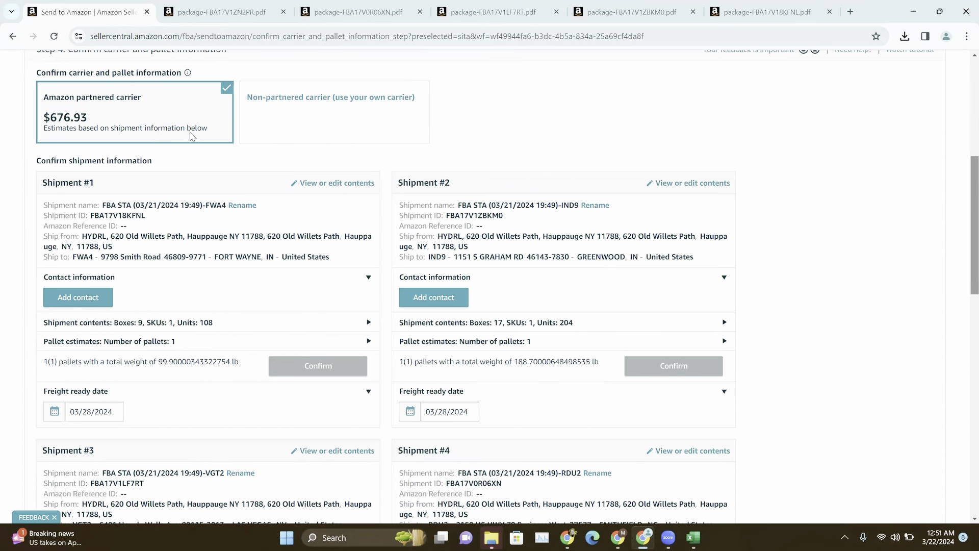
pyautogui.click(319, 129)
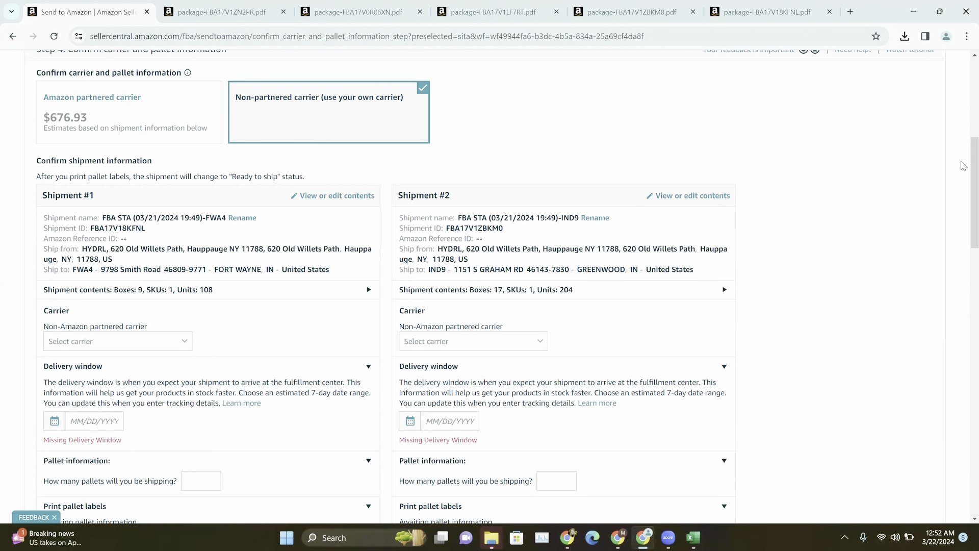
# Step: Set Shipment #1's carrier to Other and its delivery window start to 05/31/2024
pyautogui.scroll(-3, 963, 166)
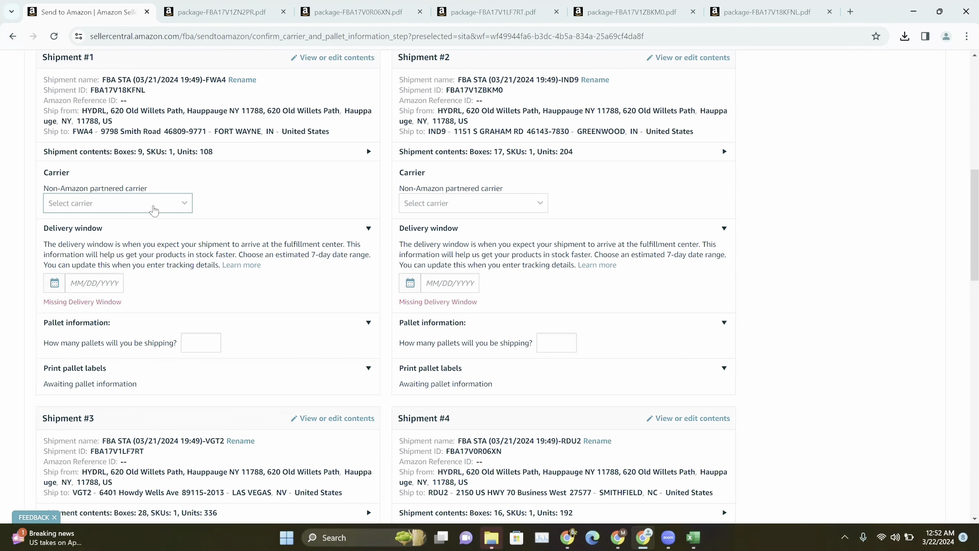
pyautogui.click(154, 209)
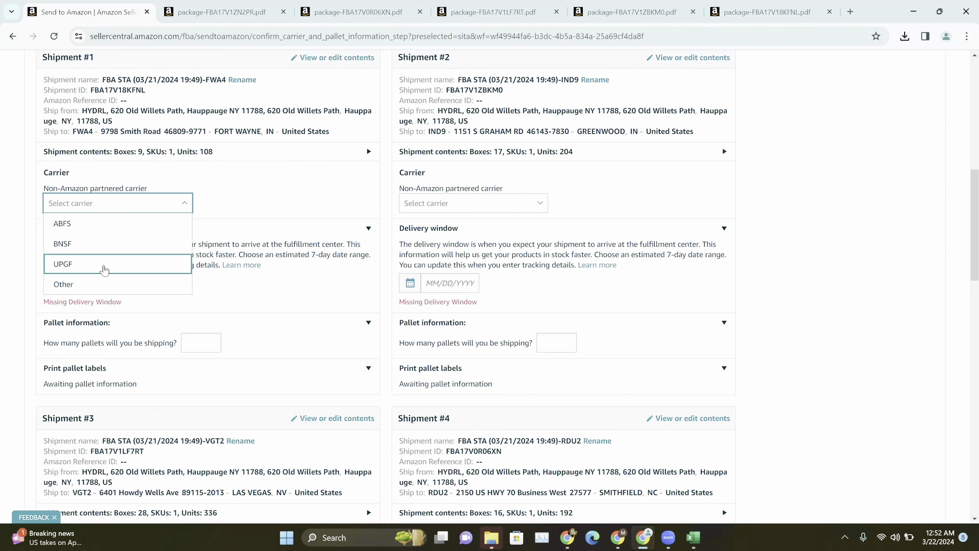
pyautogui.click(91, 285)
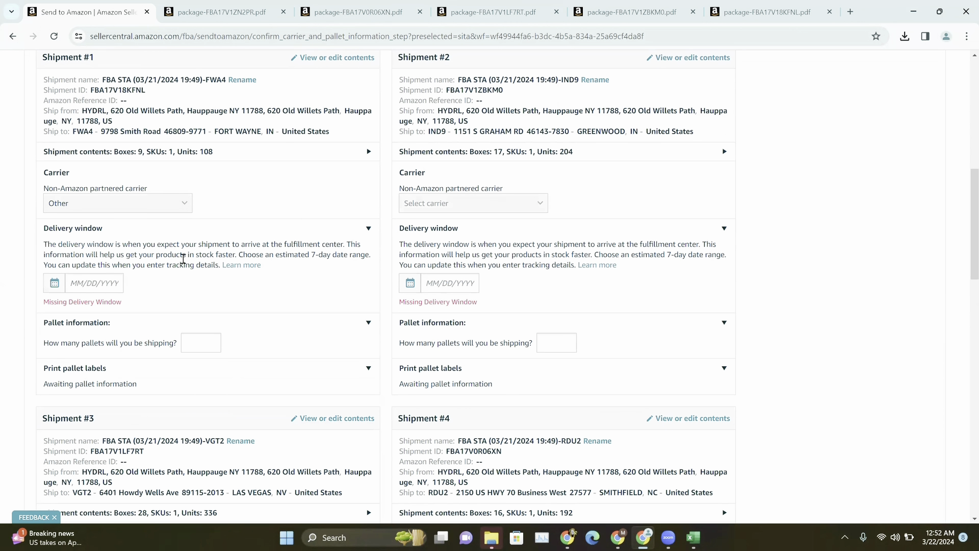
pyautogui.click(89, 283)
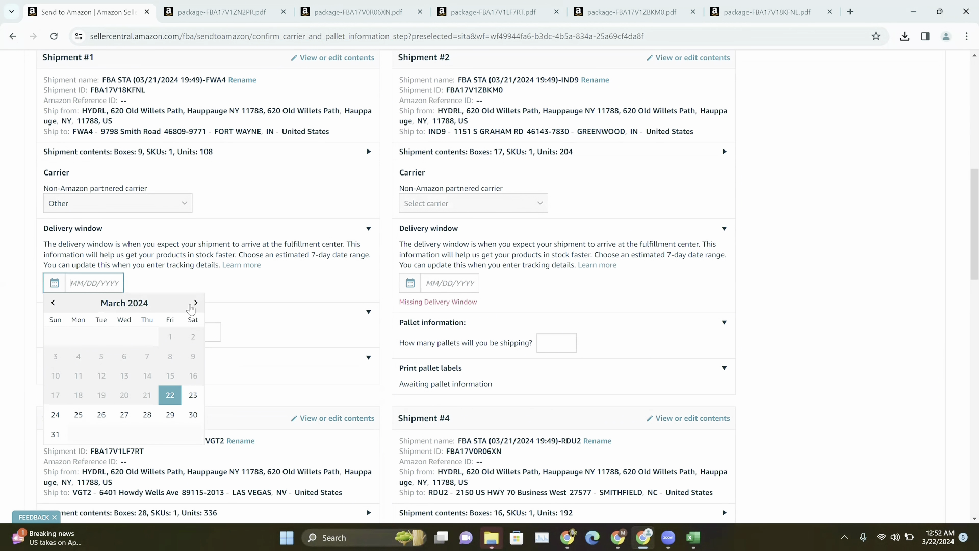
pyautogui.click(193, 304)
pyautogui.click(193, 304)
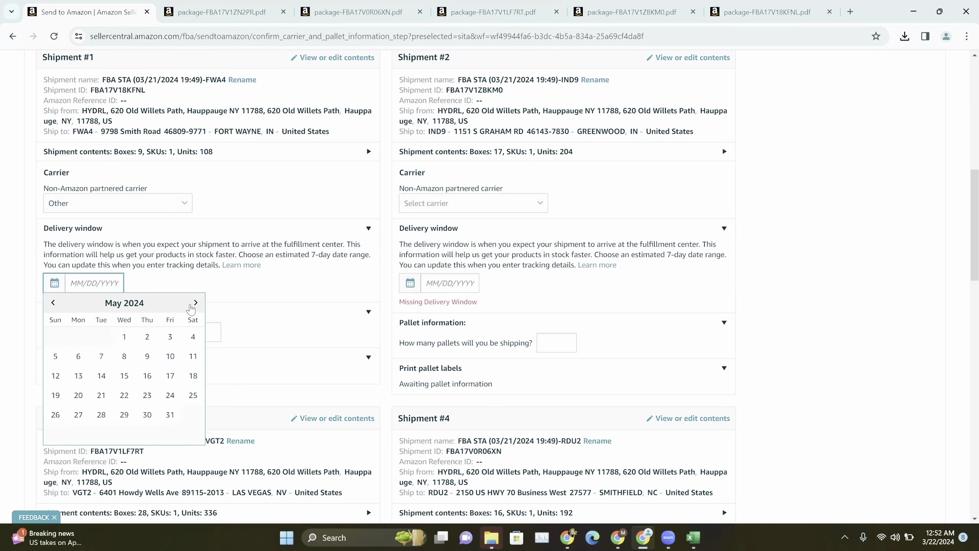
pyautogui.click(170, 415)
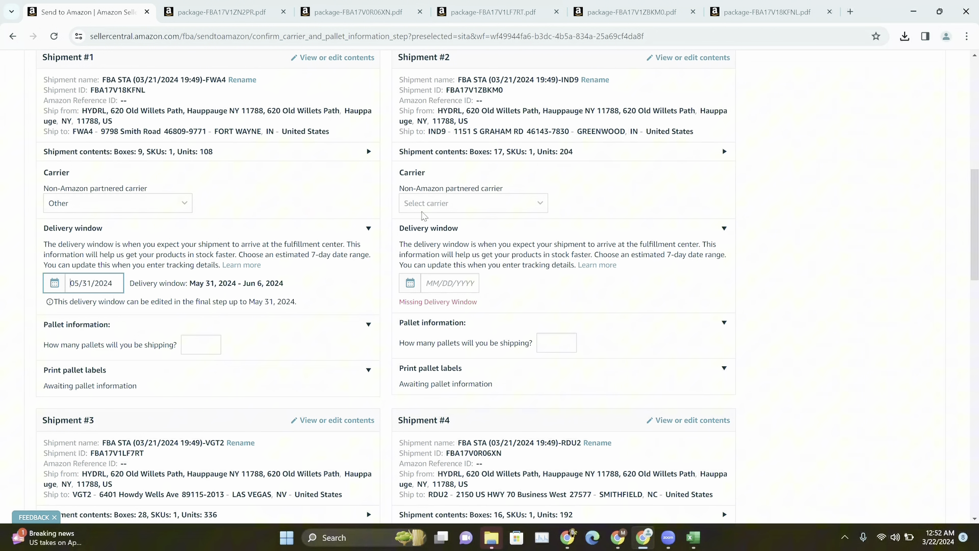
# Step: Set Shipment #2's carrier to Other and its delivery window start to 03/31/2024
pyautogui.click(455, 203)
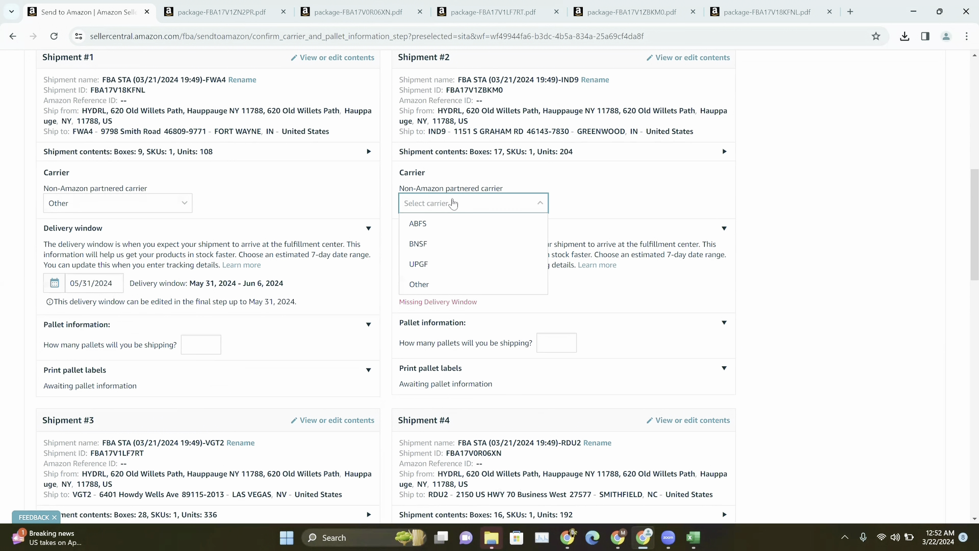
pyautogui.click(443, 284)
pyautogui.click(455, 282)
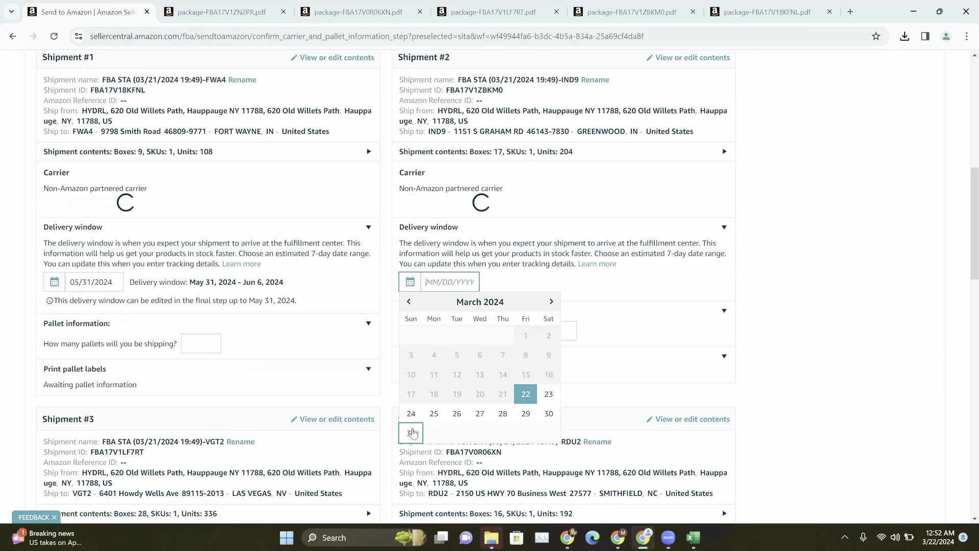
pyautogui.click(411, 433)
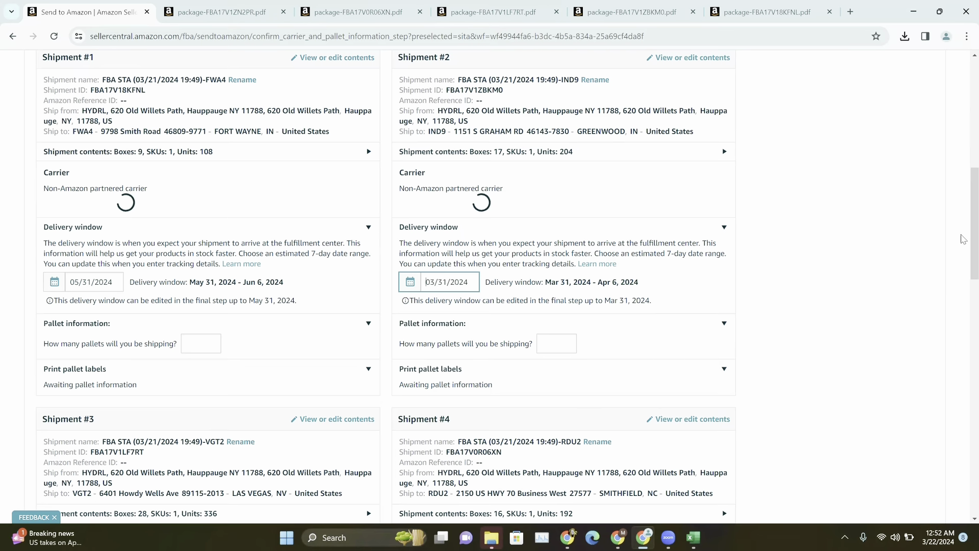
# Step: Set the non-Amazon partnered carrier to Other for Shipment #3 and Shipment #4
pyautogui.scroll(-8, 962, 239)
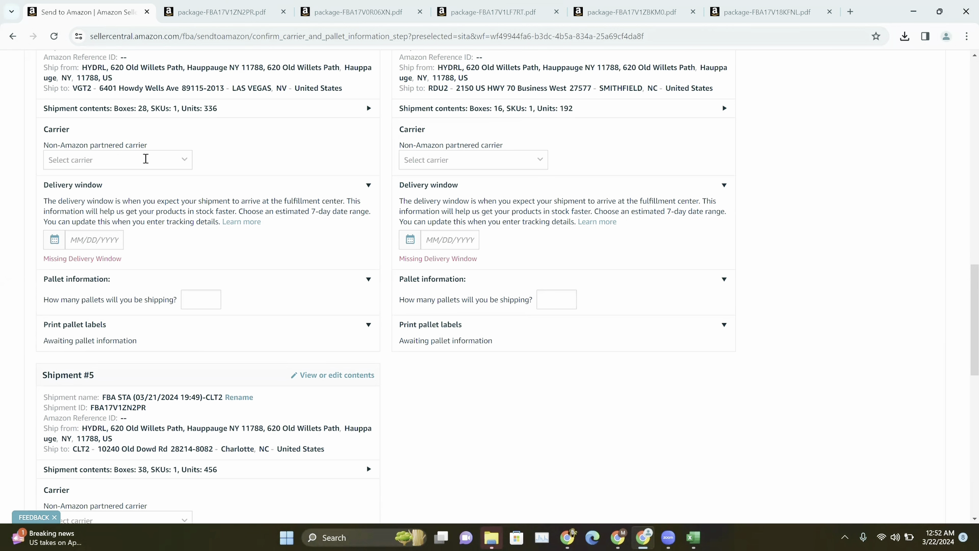
pyautogui.click(146, 159)
pyautogui.click(175, 162)
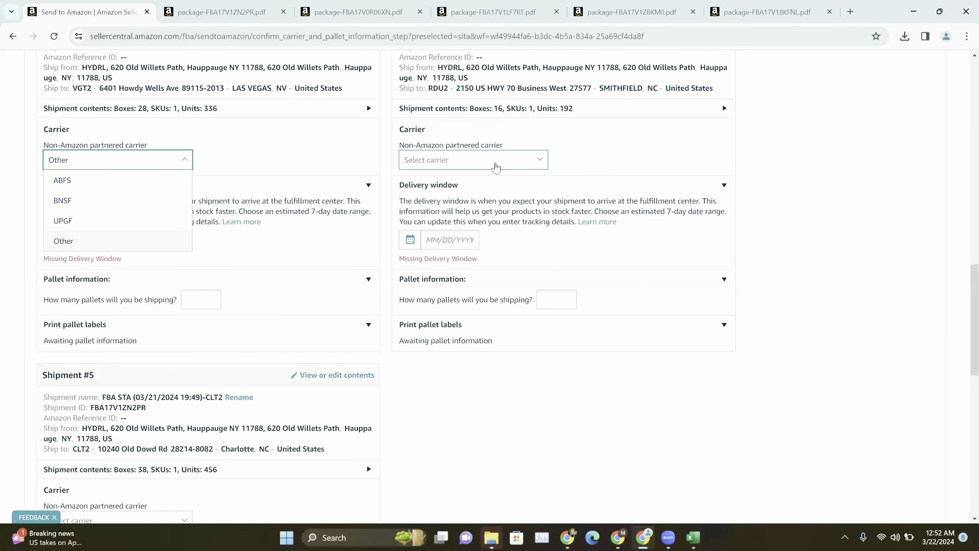
pyautogui.click(496, 167)
pyautogui.click(440, 242)
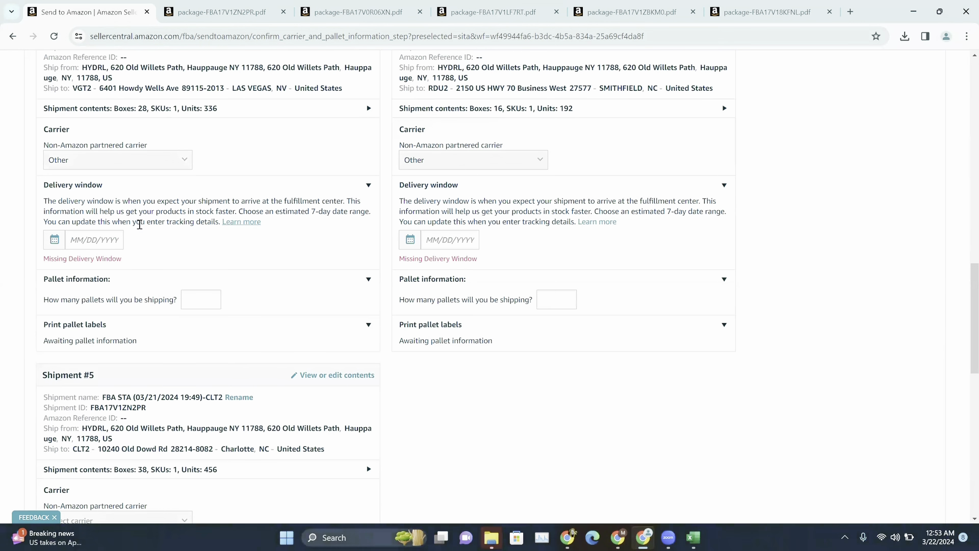
# Step: Set the delivery window start to 05/31/2024 for Shipment #3 and 03/31/2024 for Shipment #4
pyautogui.click(100, 240)
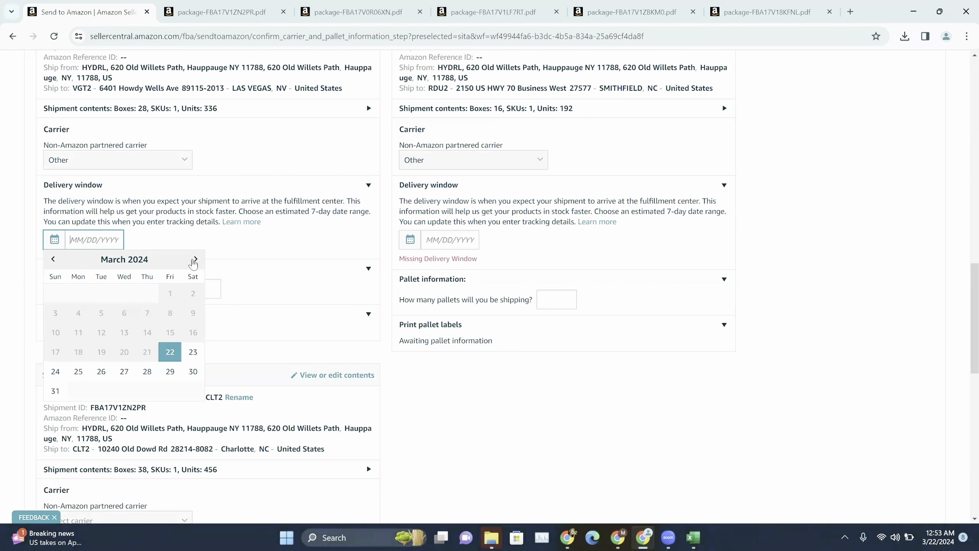
pyautogui.click(195, 259)
pyautogui.click(195, 259)
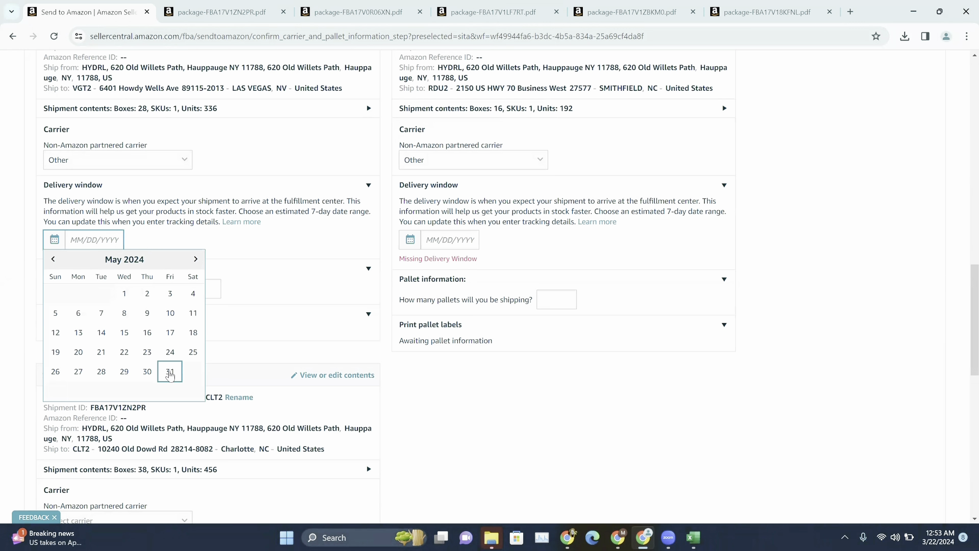
pyautogui.click(170, 372)
pyautogui.click(455, 239)
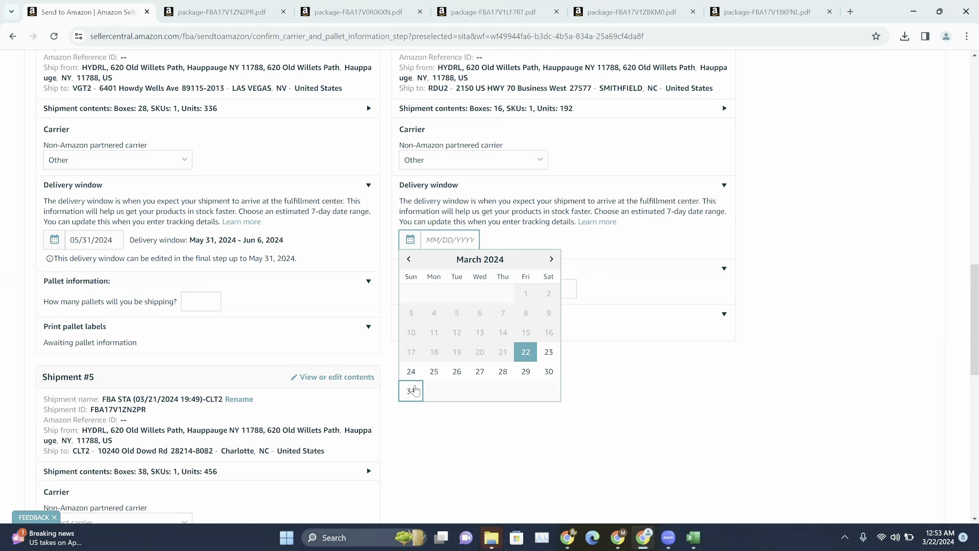
pyautogui.click(411, 390)
# Step: Set Shipment #5's carrier to Other and its delivery window start to 05/31/2024
pyautogui.scroll(-4, 963, 376)
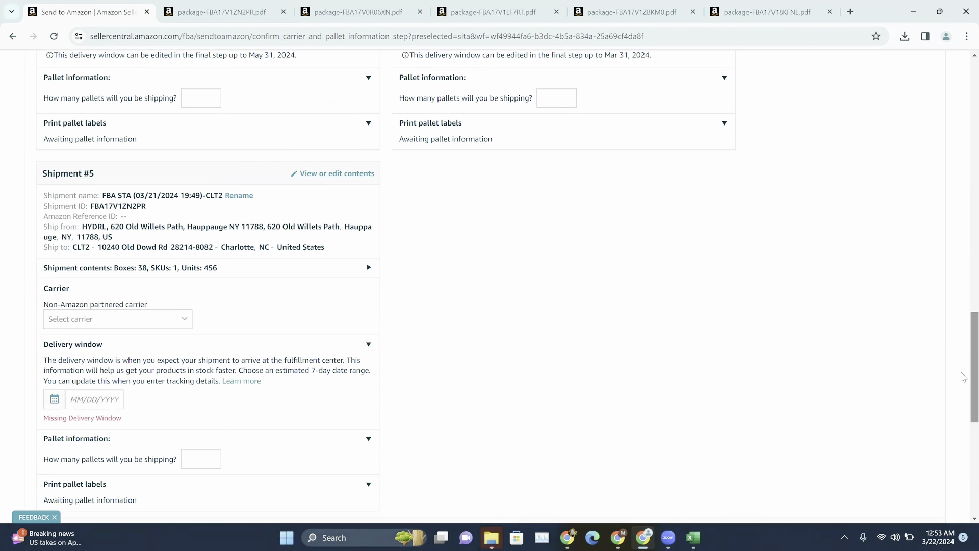
pyautogui.scroll(-1, 963, 376)
pyautogui.click(109, 270)
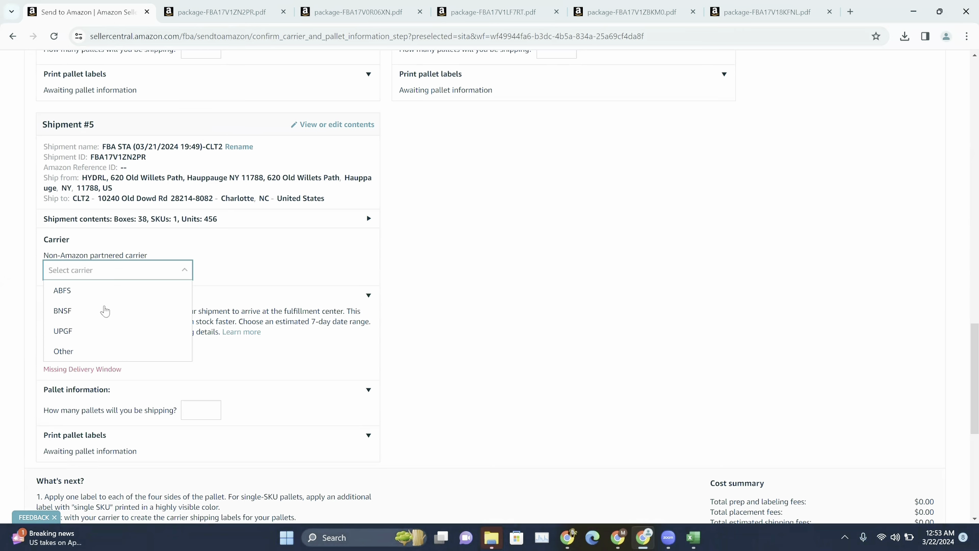
pyautogui.click(103, 290)
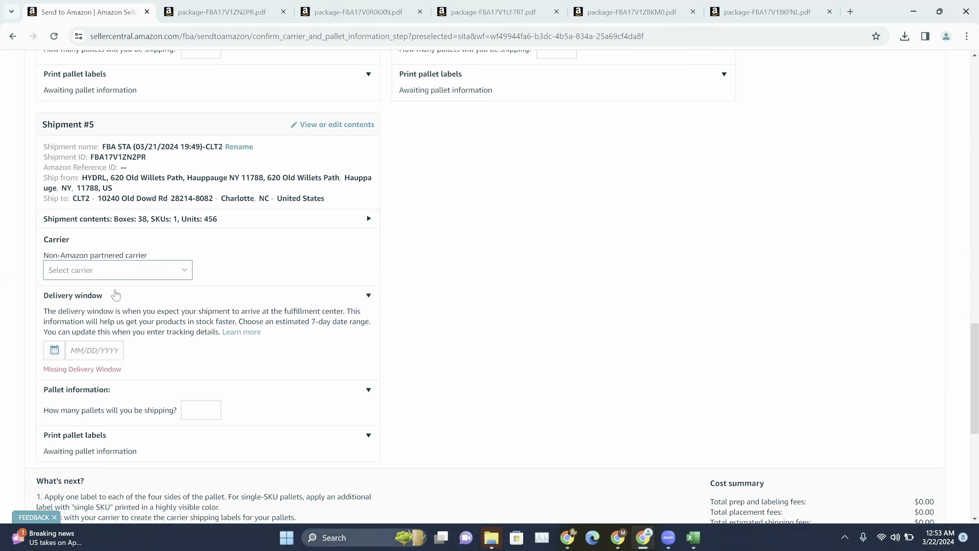
pyautogui.click(116, 271)
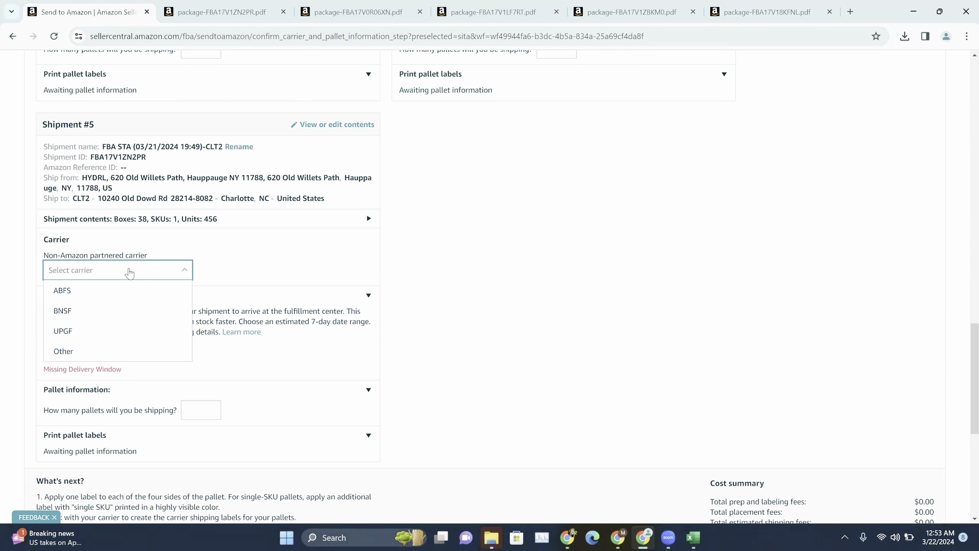
pyautogui.click(79, 356)
pyautogui.click(81, 349)
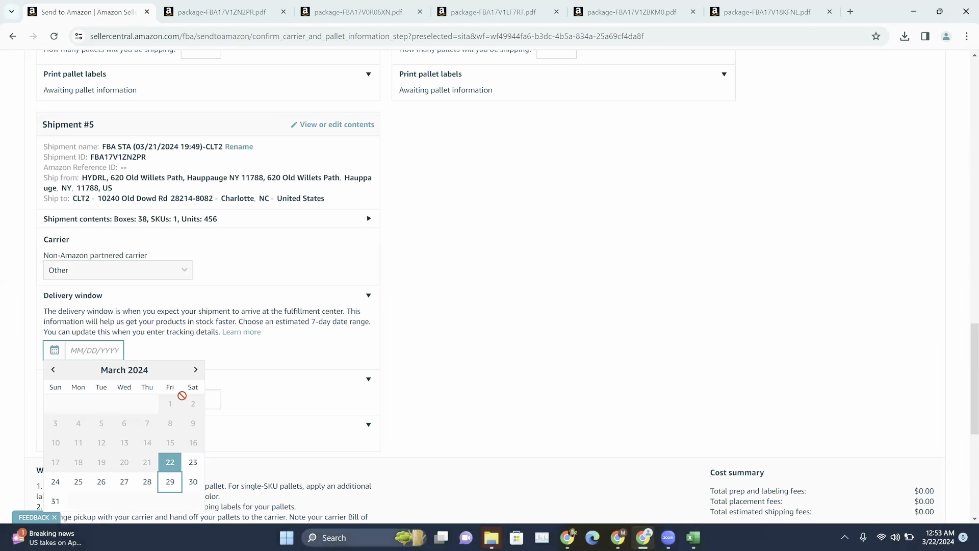
pyautogui.click(197, 368)
pyautogui.click(197, 368)
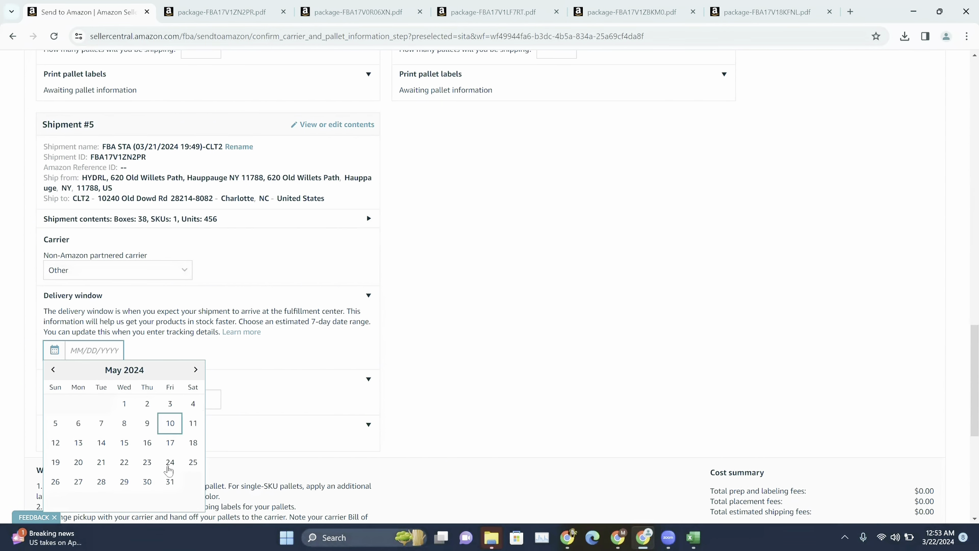
pyautogui.click(169, 482)
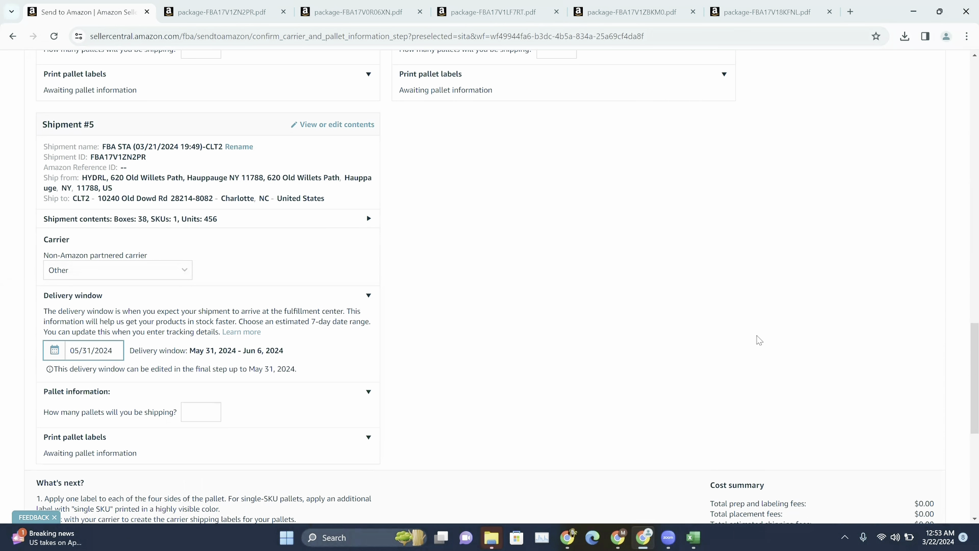
pyautogui.scroll(8, 963, 313)
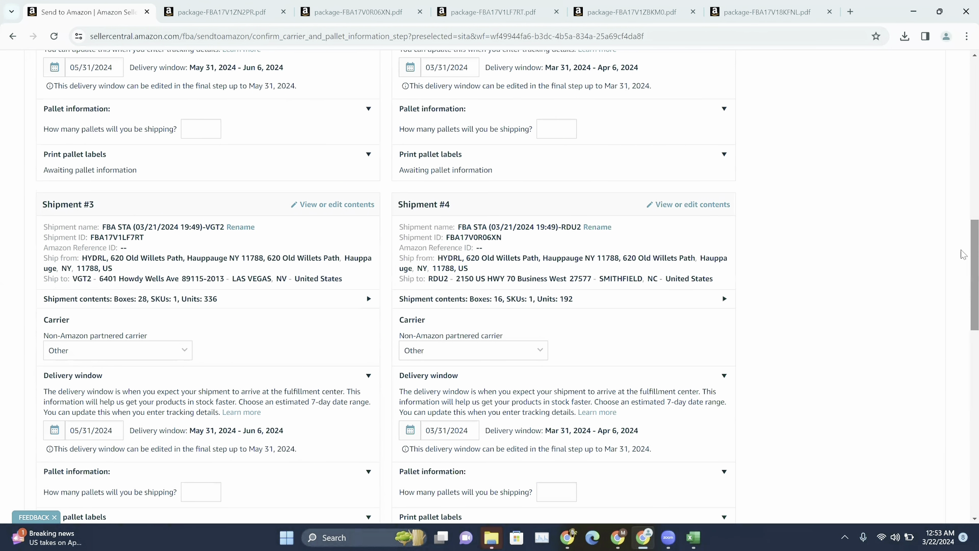
# Step: Set the number of pallets to 1 for Shipment #1 and 2 for Shipment #2
pyautogui.scroll(5, 963, 254)
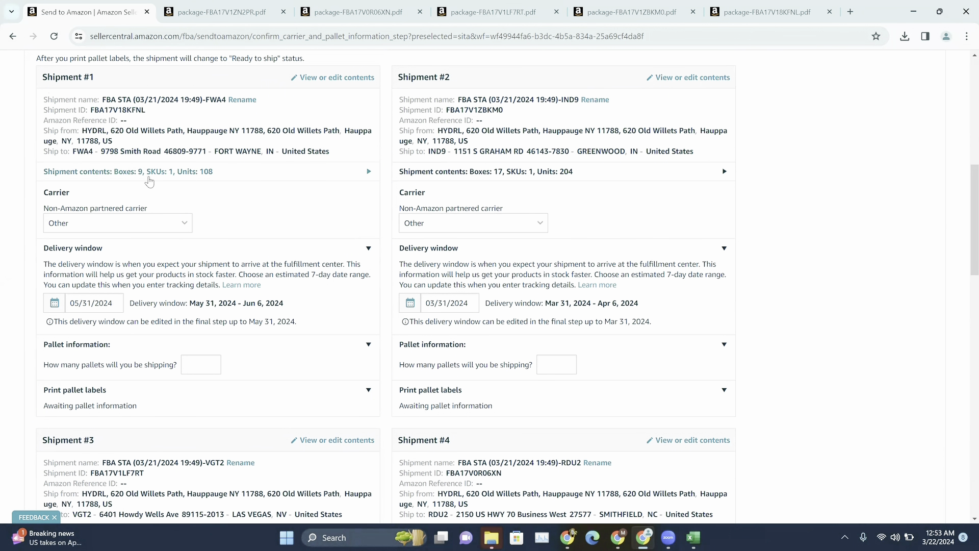
pyautogui.click(187, 363)
pyautogui.write('1')
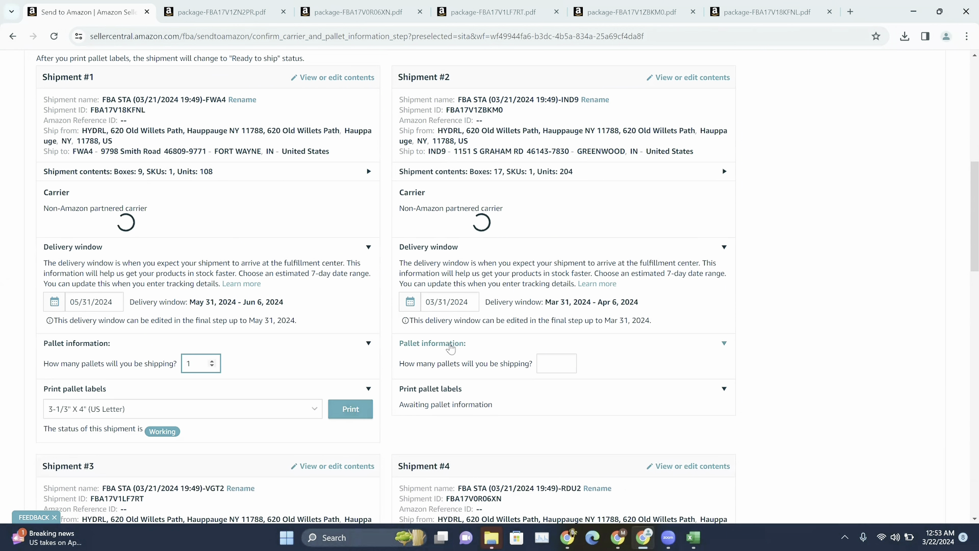
pyautogui.click(556, 360)
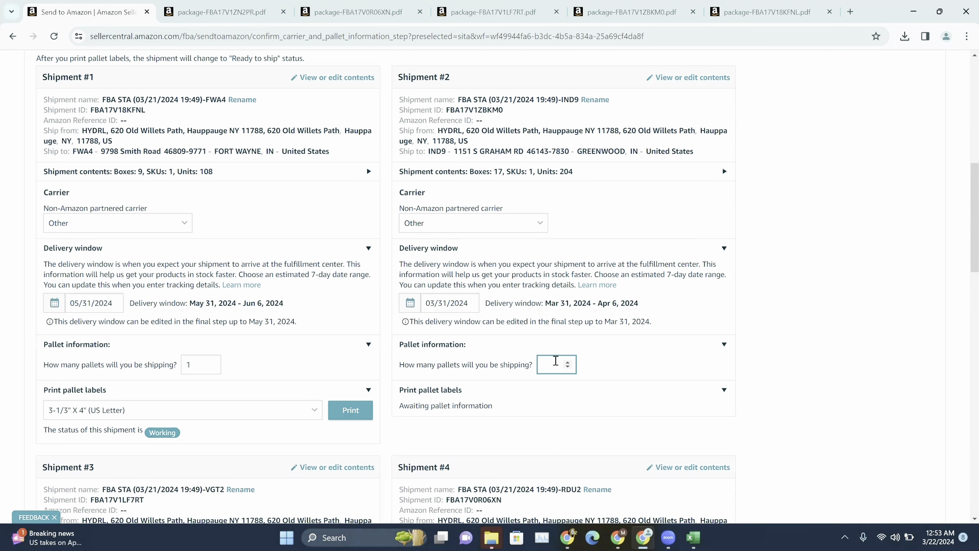
pyautogui.write('2')
# Step: Set the number of pallets to 3 for Shipment #3 and 2 for Shipment #4
pyautogui.scroll(-10, 963, 239)
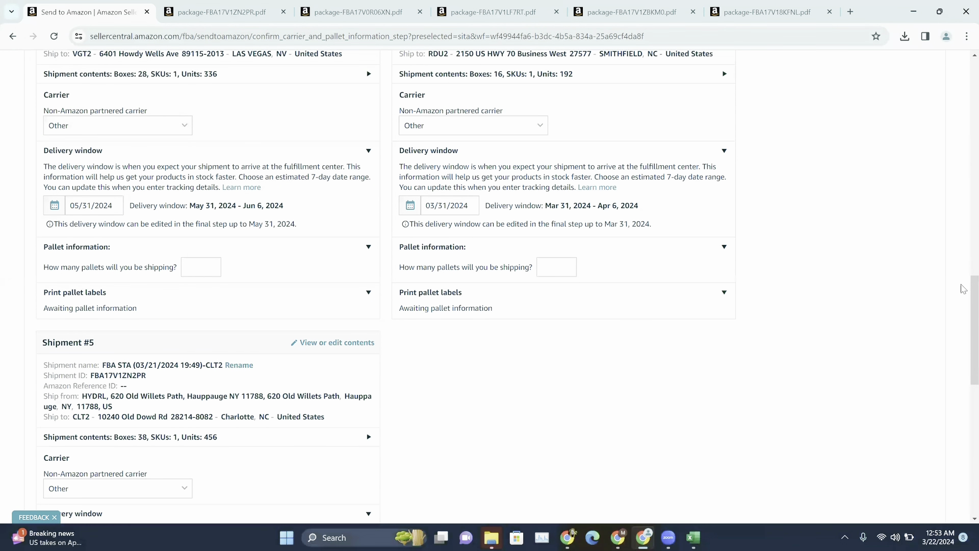
pyautogui.scroll(2, 962, 289)
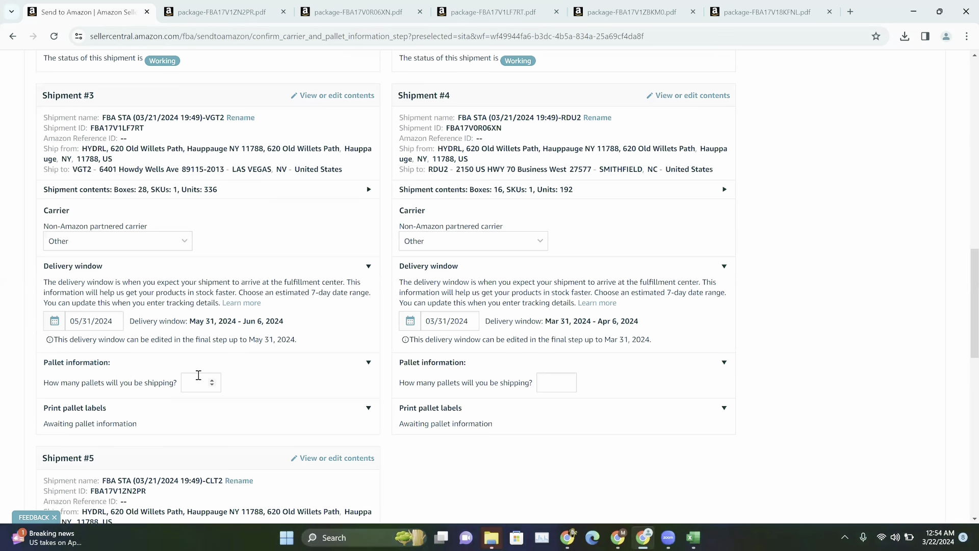
pyautogui.click(198, 375)
pyautogui.write('3')
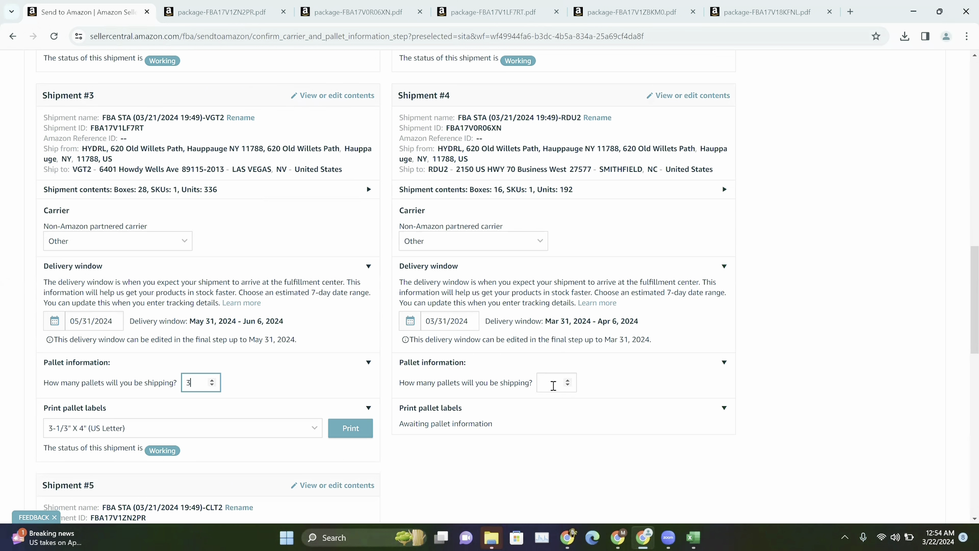
pyautogui.click(553, 386)
pyautogui.write('2')
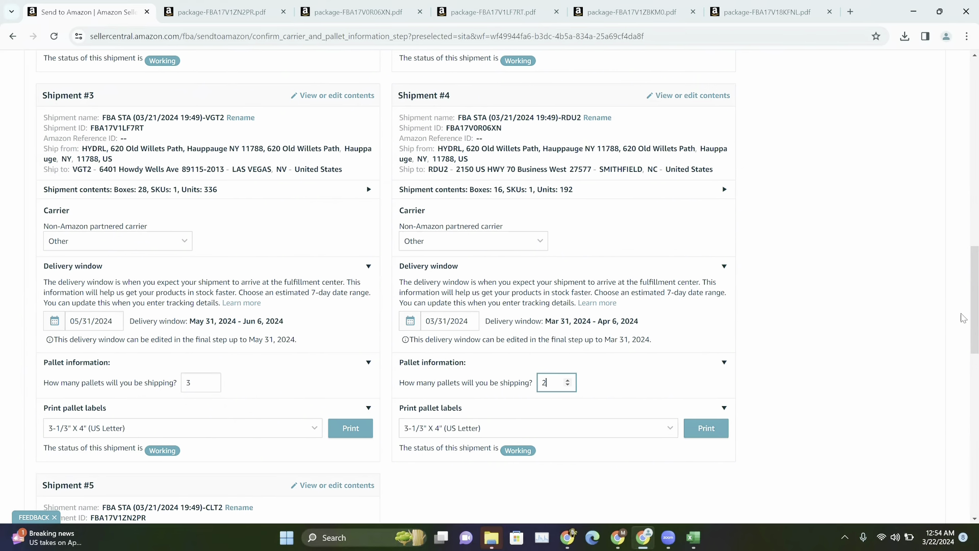
# Step: Set the number of pallets to 4 for Shipment #5
pyautogui.scroll(-4, 963, 317)
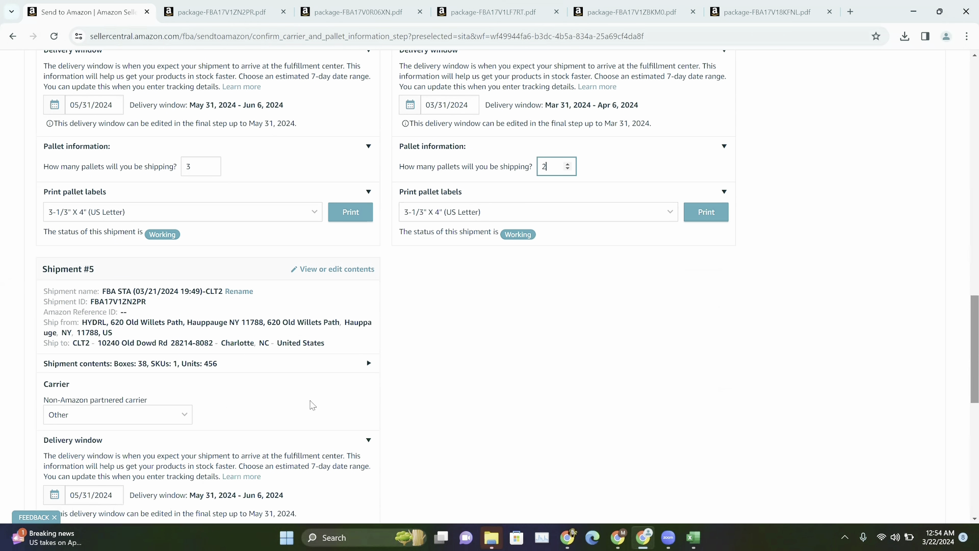
pyautogui.scroll(-3, 962, 357)
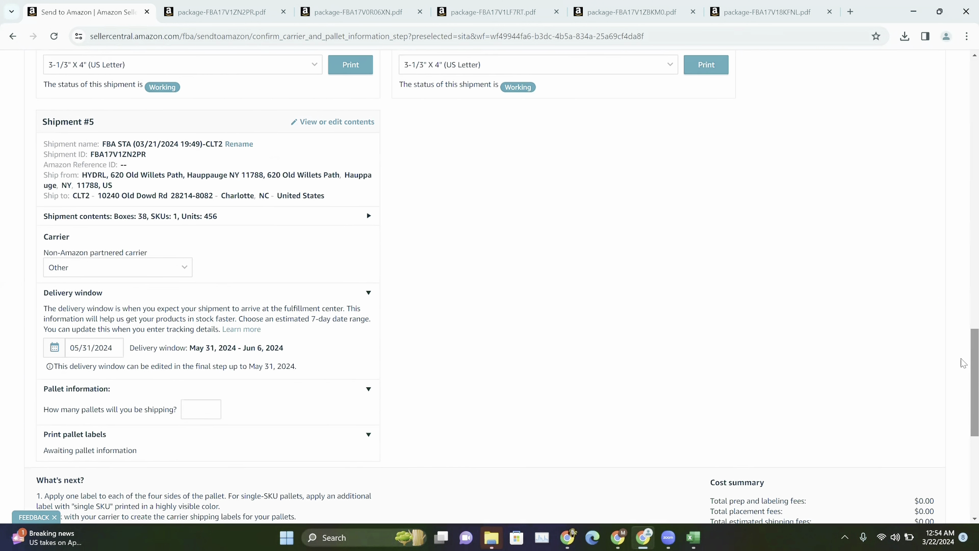
pyautogui.click(198, 402)
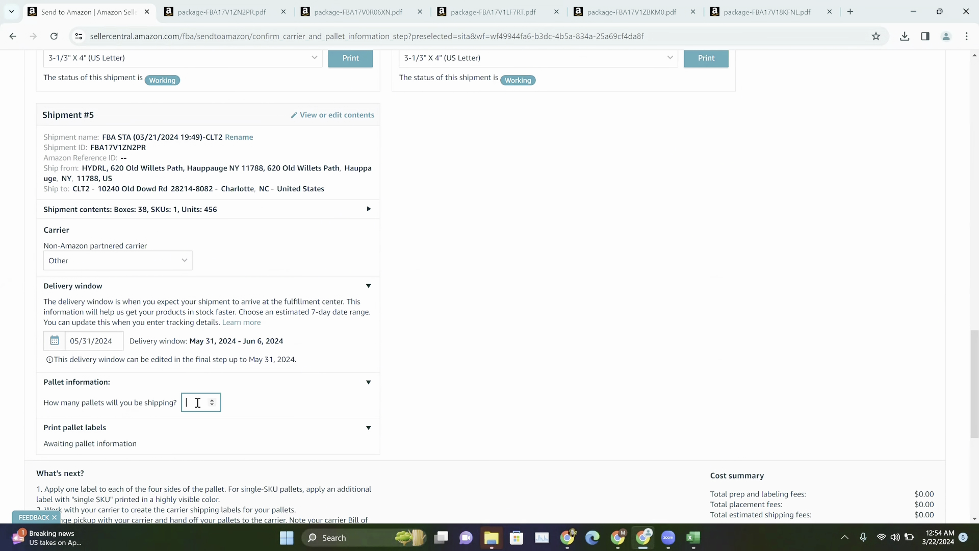
pyautogui.write('4')
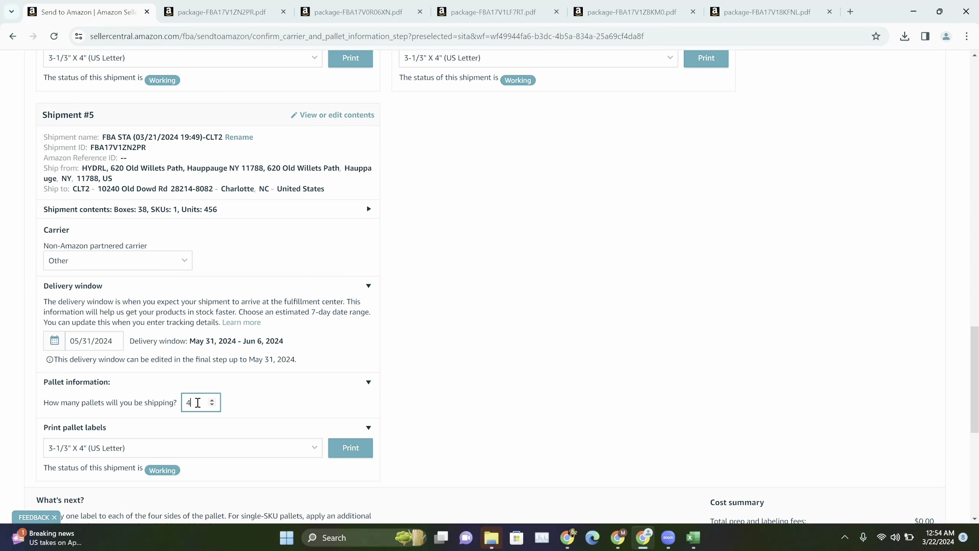
# Step: Print Shipment #1's pallet labels in the 3-1/3" X 4" (US Letter) format to download the PDF
pyautogui.scroll(3, 962, 352)
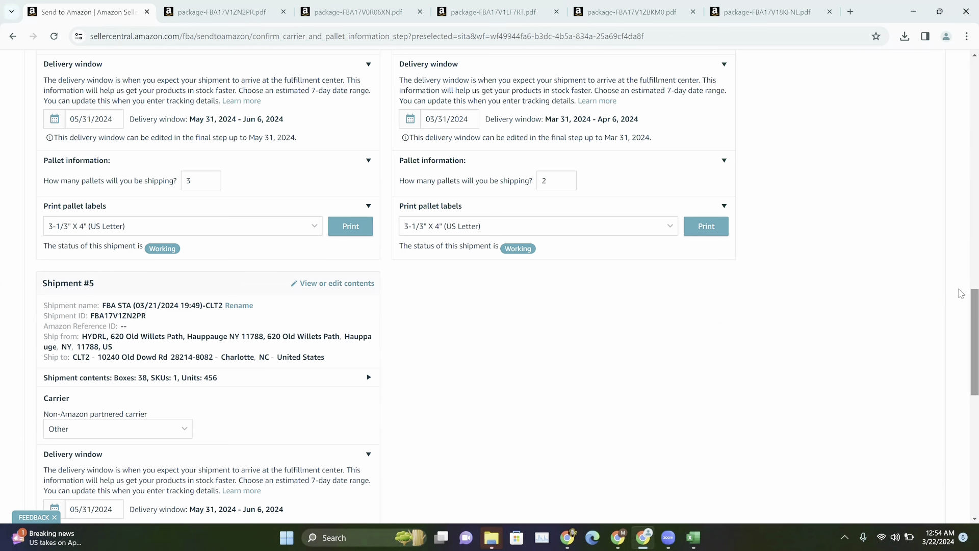
pyautogui.scroll(9, 961, 294)
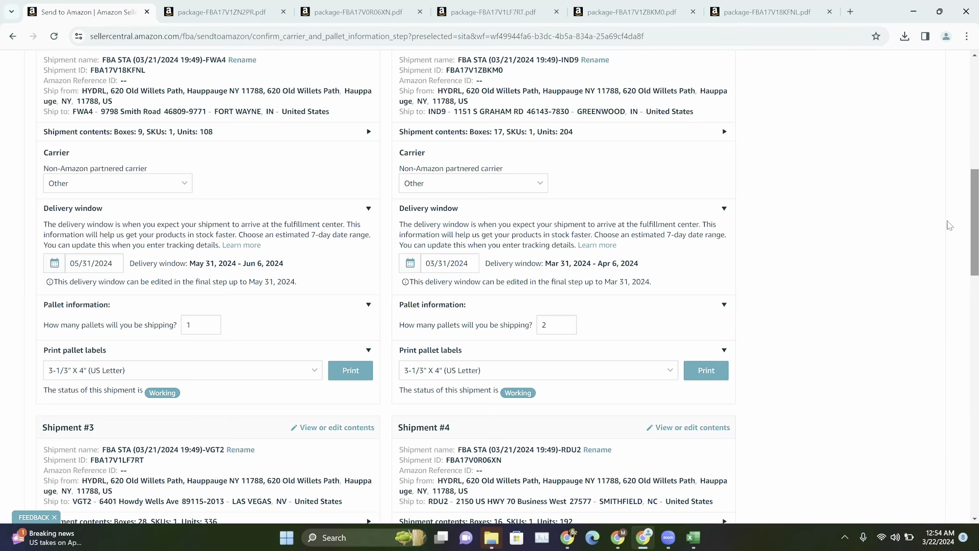
pyautogui.scroll(1, 949, 225)
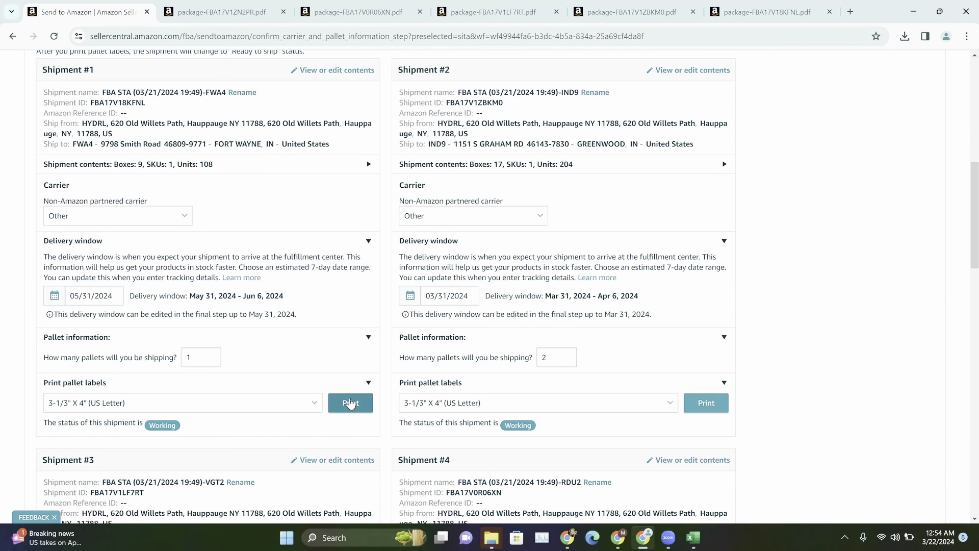
pyautogui.click(351, 404)
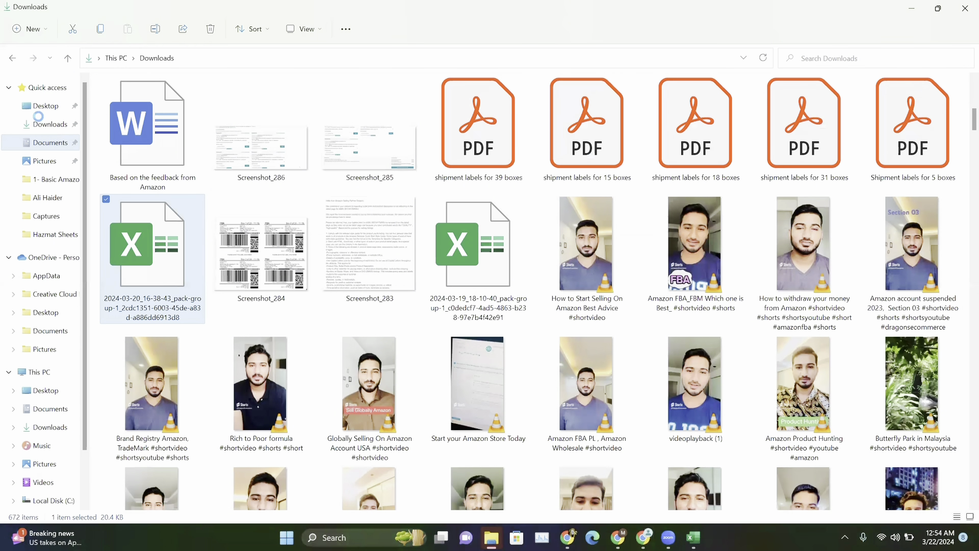
# Step: In File Explorer's Downloads folder, rename Shipment #1's newly downloaded pallet label PDF as 9-box-palletlabels
pyautogui.click(40, 122)
pyautogui.rightClick(138, 142)
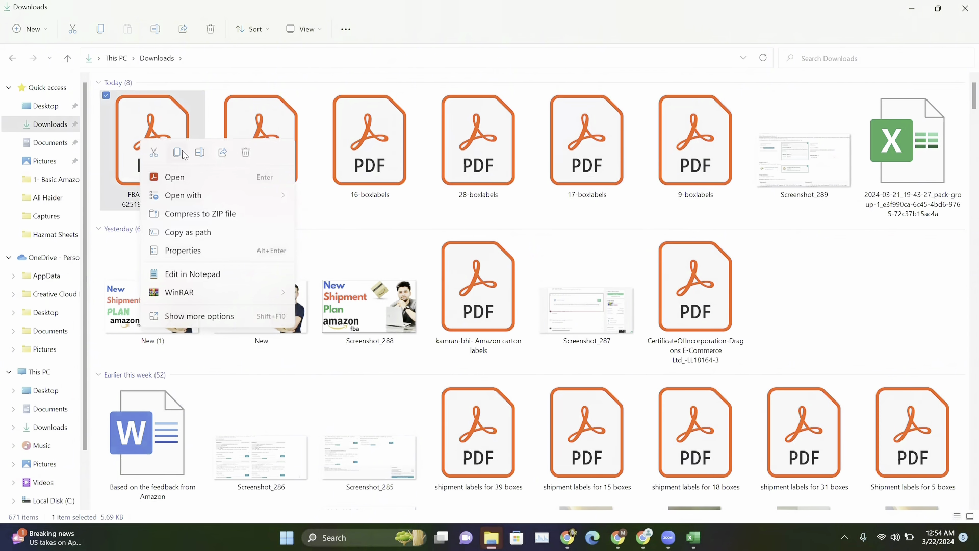
pyautogui.click(199, 153)
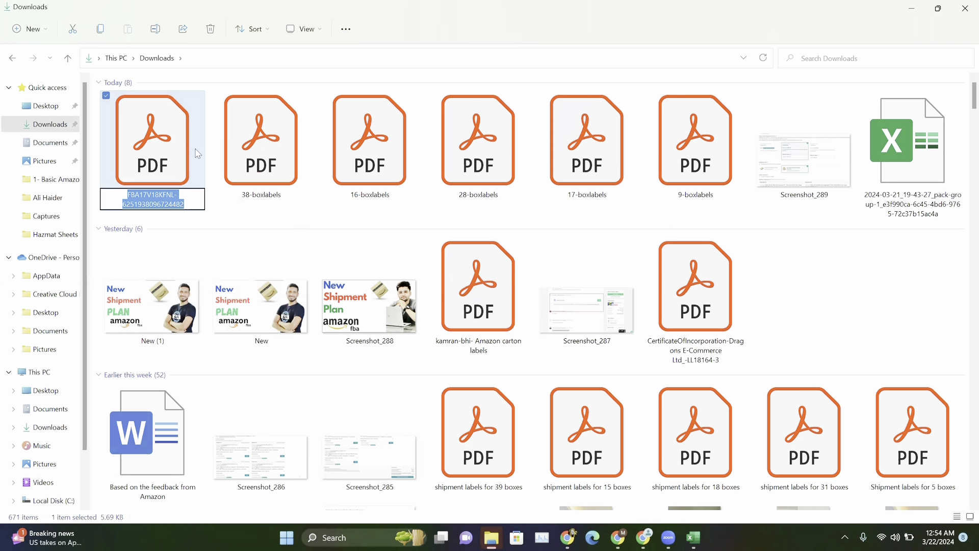
pyautogui.write('9-box')
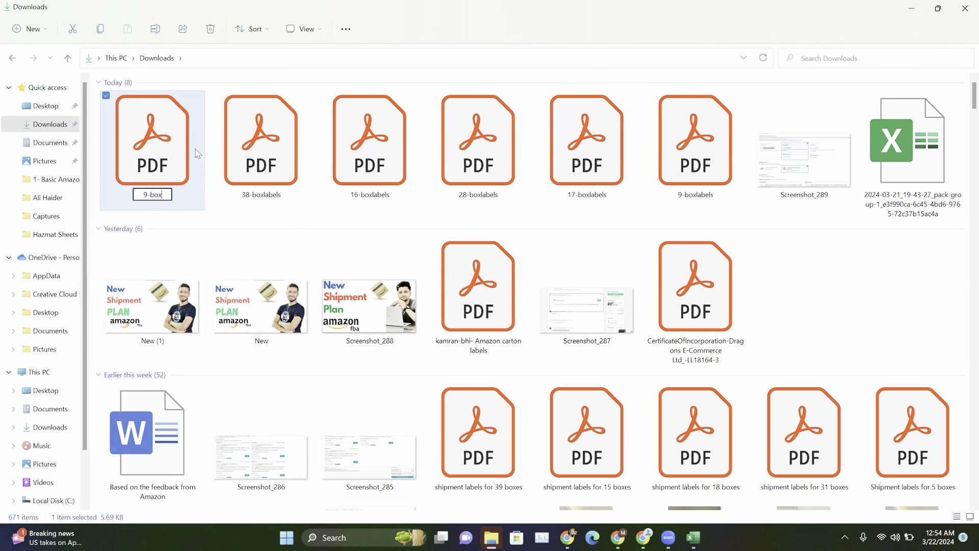
pyautogui.write('-palletlabels')
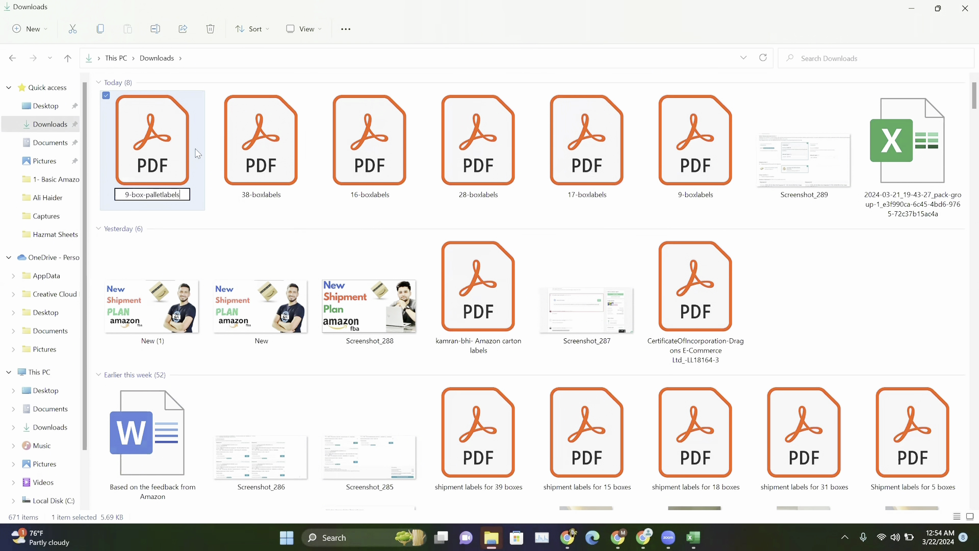
pyautogui.press('Return')
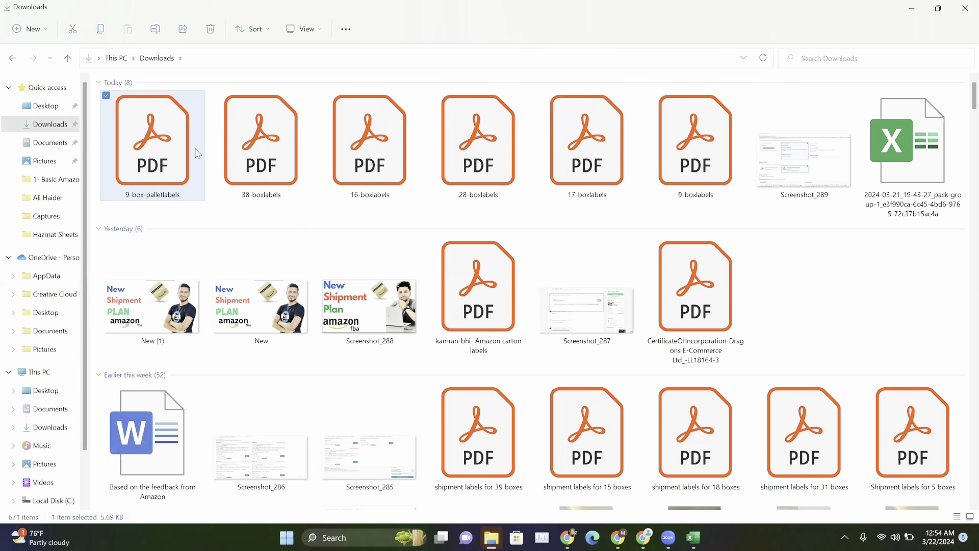
# Step: Switch to Chrome, print Shipment #2's pallet labels in 3-1/3" X 4" (US Letter) format, and return to File Explorer to refresh the Downloads listing
pyautogui.click(632, 534)
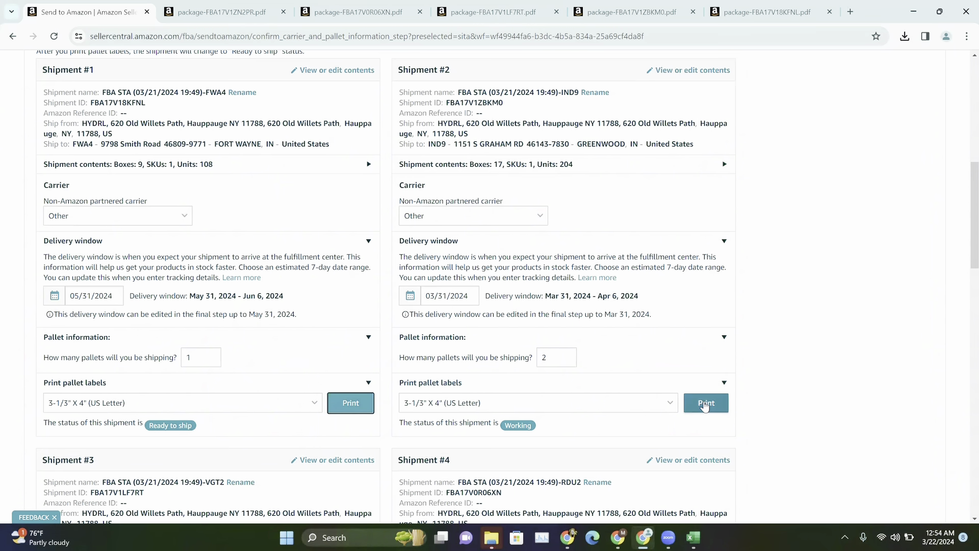
pyautogui.click(705, 404)
pyautogui.click(498, 538)
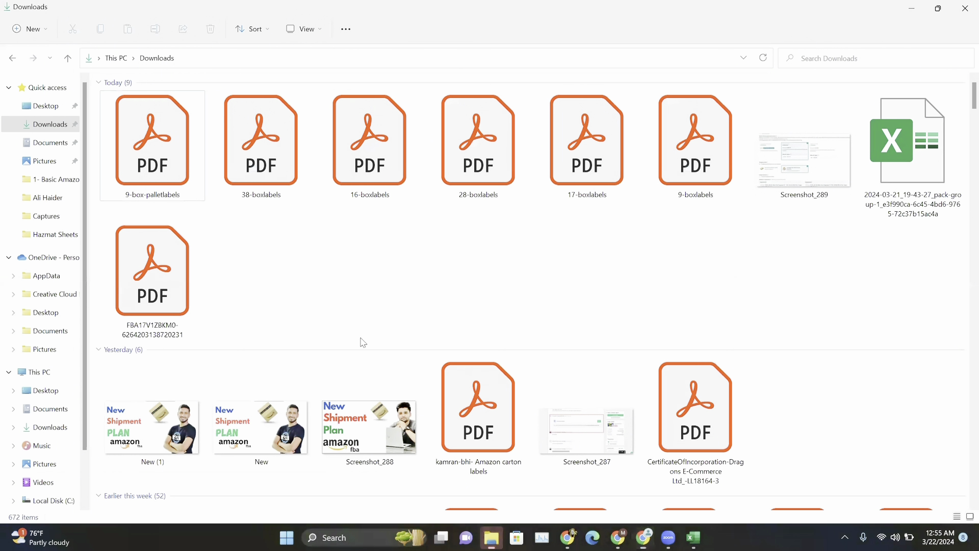
pyautogui.click(44, 144)
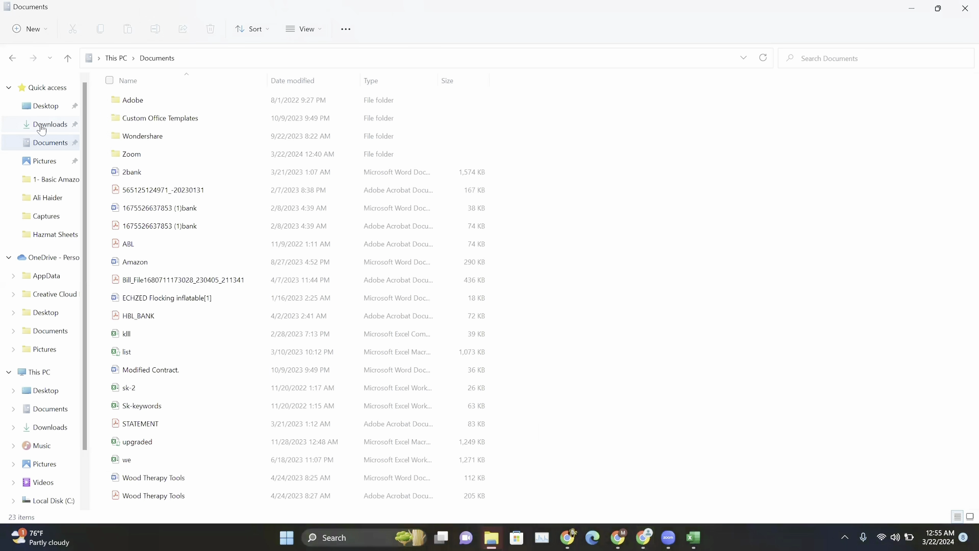